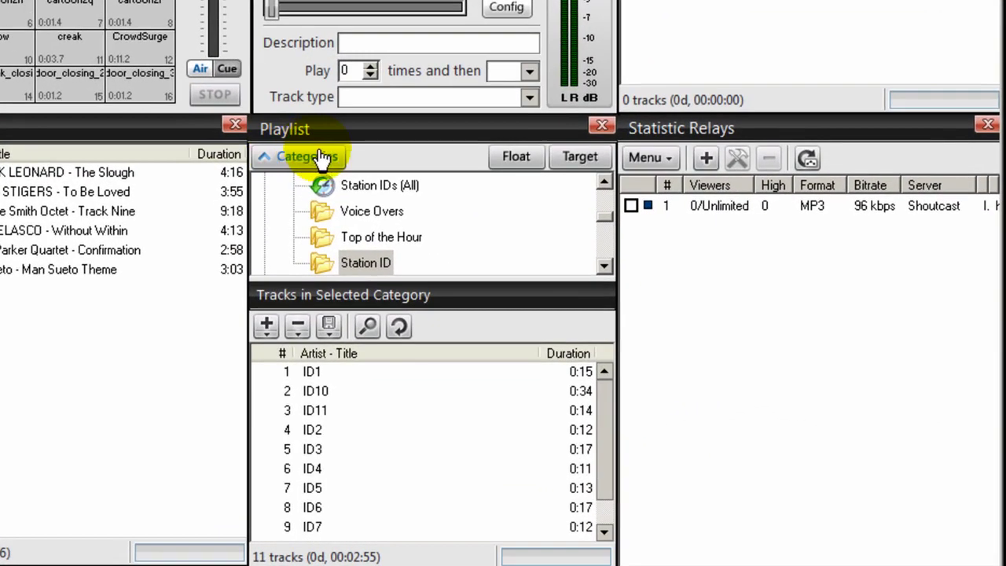
Step: Expand Content, then Station IDs, to list Station IDs (All), Voice Overs, Top of the Hour and Station ID
left_click(602, 214)
left_click(264, 236)
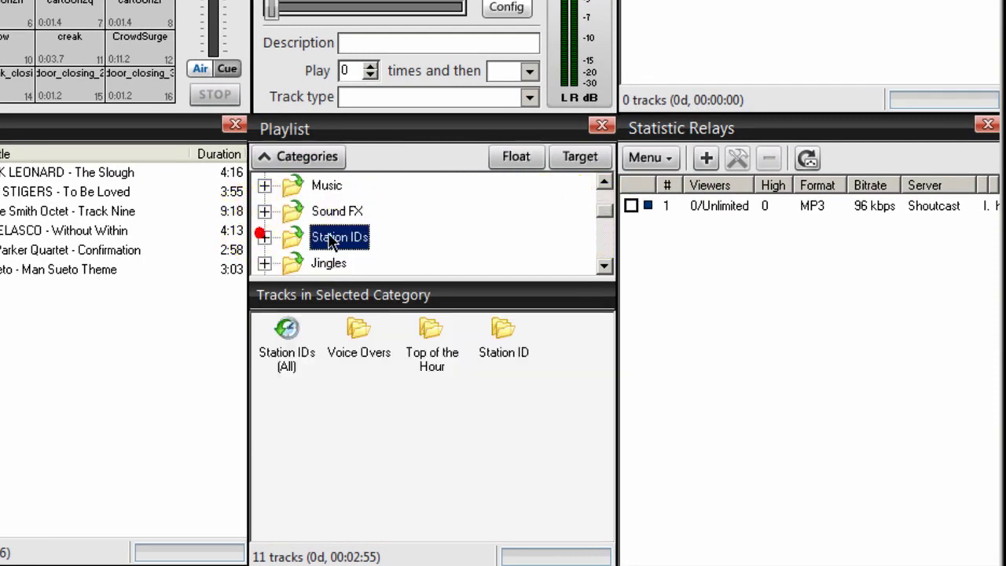
left_click_drag(603, 210, 582, 196)
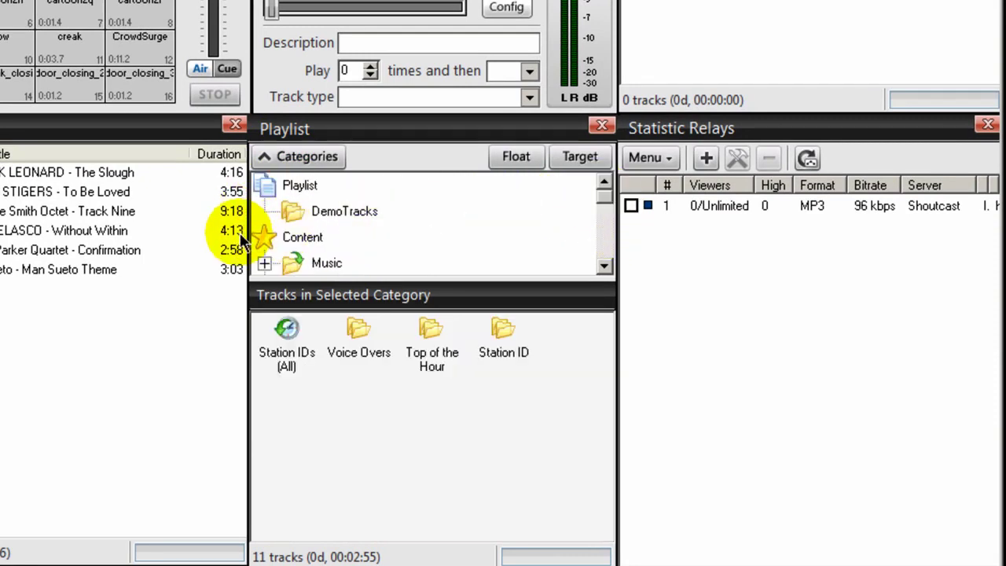
left_click(264, 244)
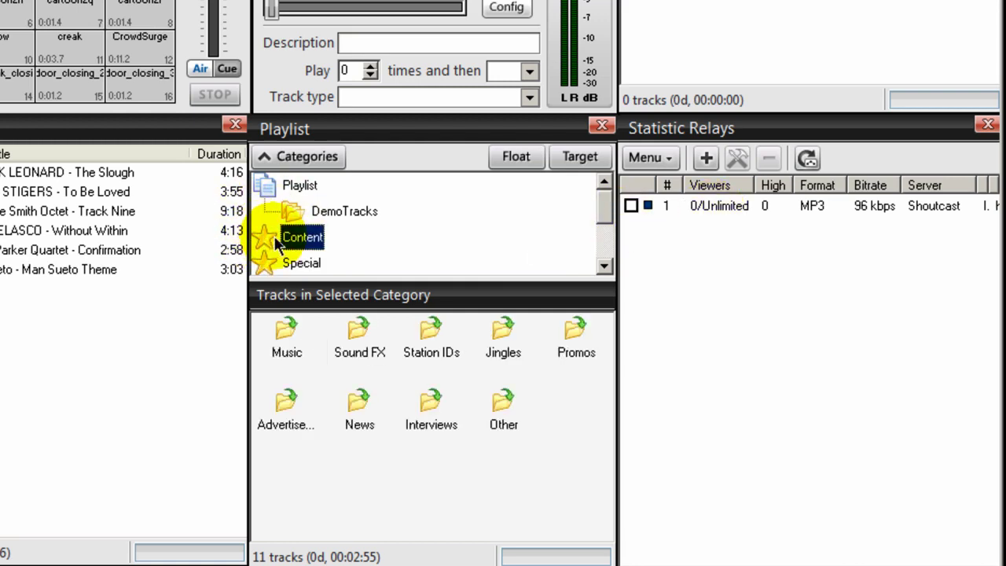
double_click(264, 243)
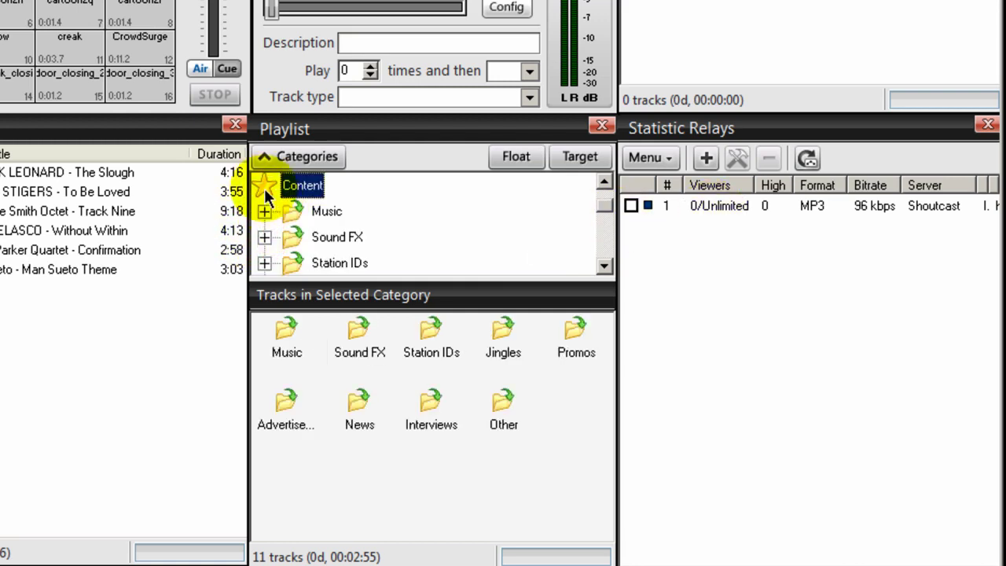
left_click_drag(602, 207, 605, 217)
left_click(264, 236)
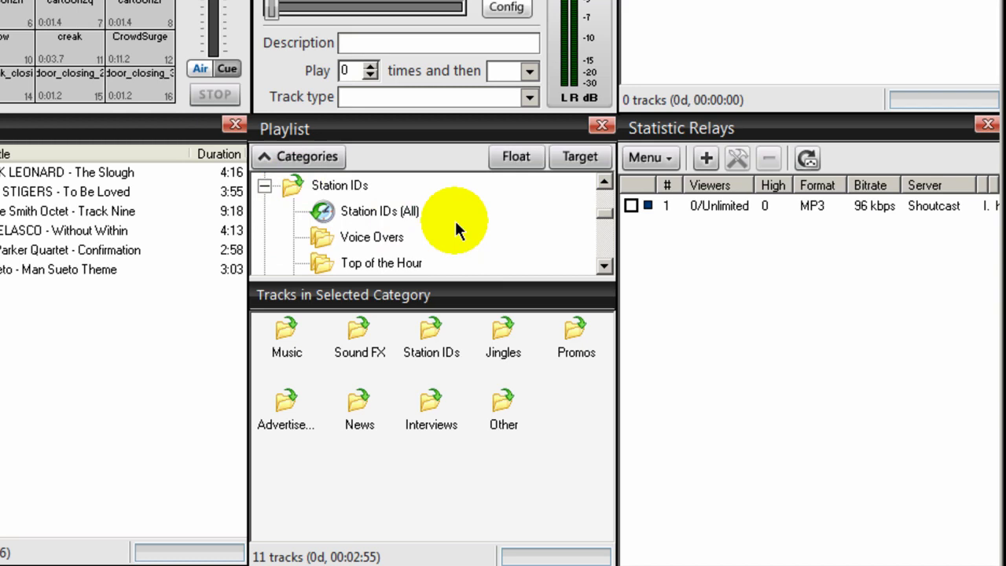
right_click(290, 188)
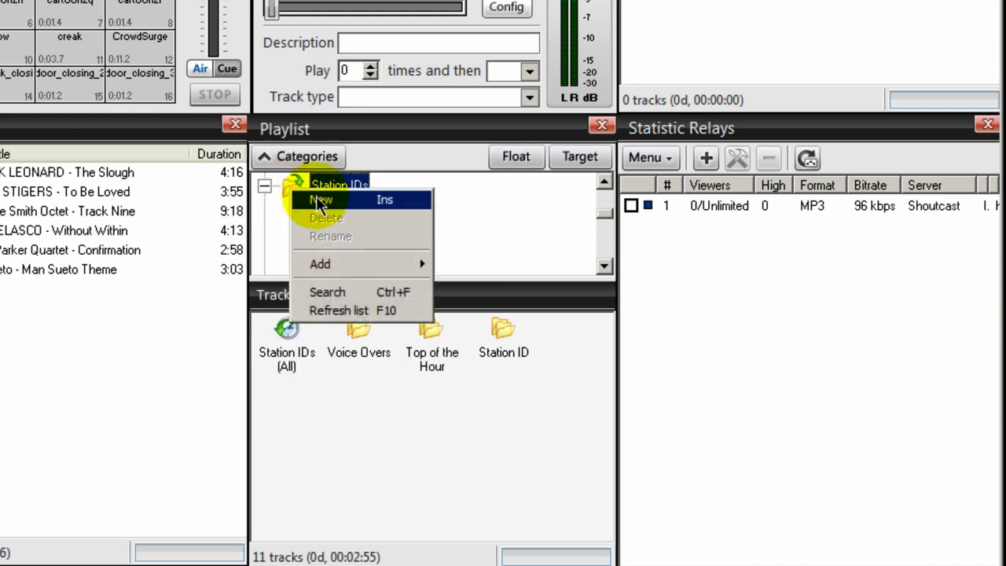
Step: Create a new subcategory under Station IDs named 'Intro Voiceovers' and select it
left_click(318, 200)
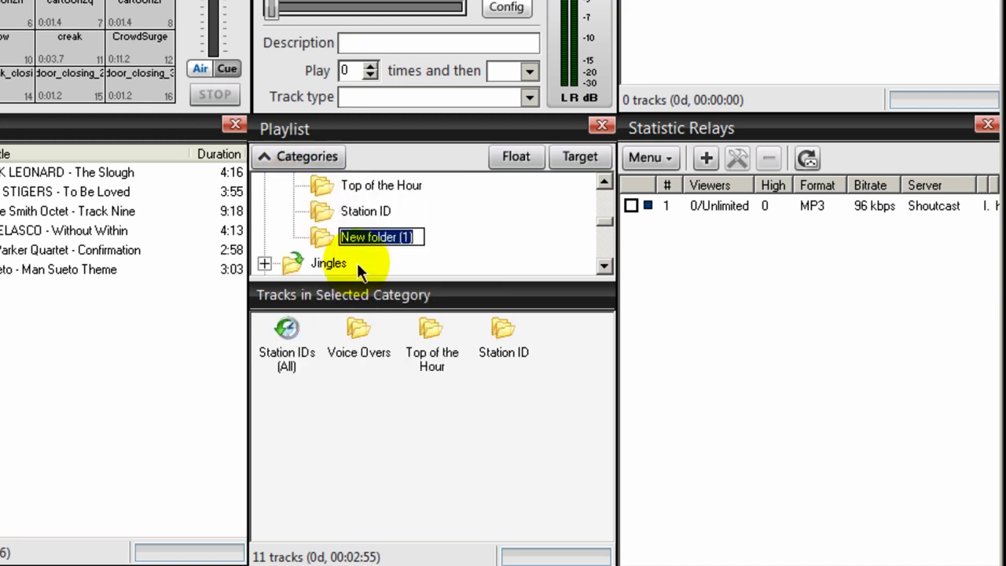
type("iNtro")
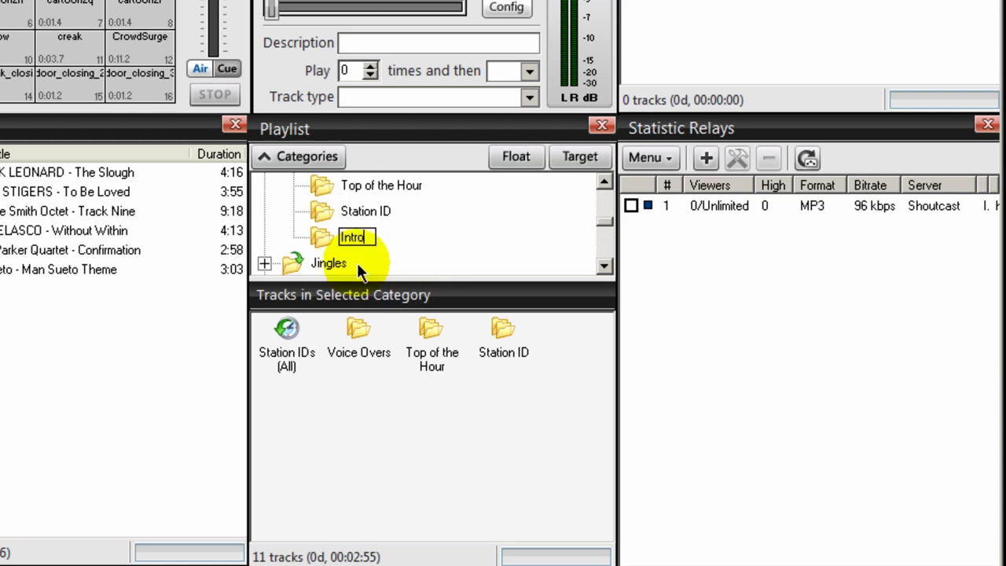
type(" Voiceovers")
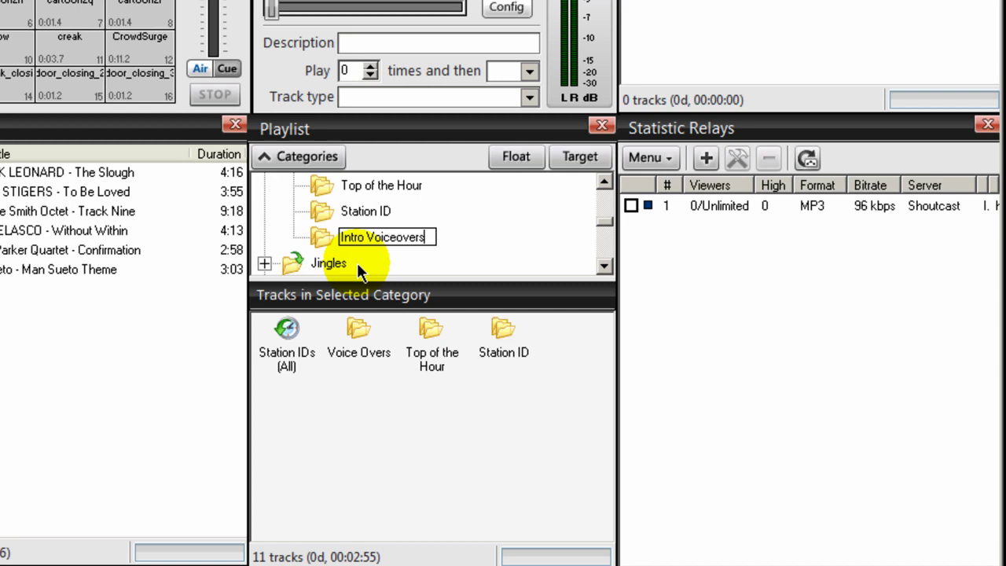
key("Return")
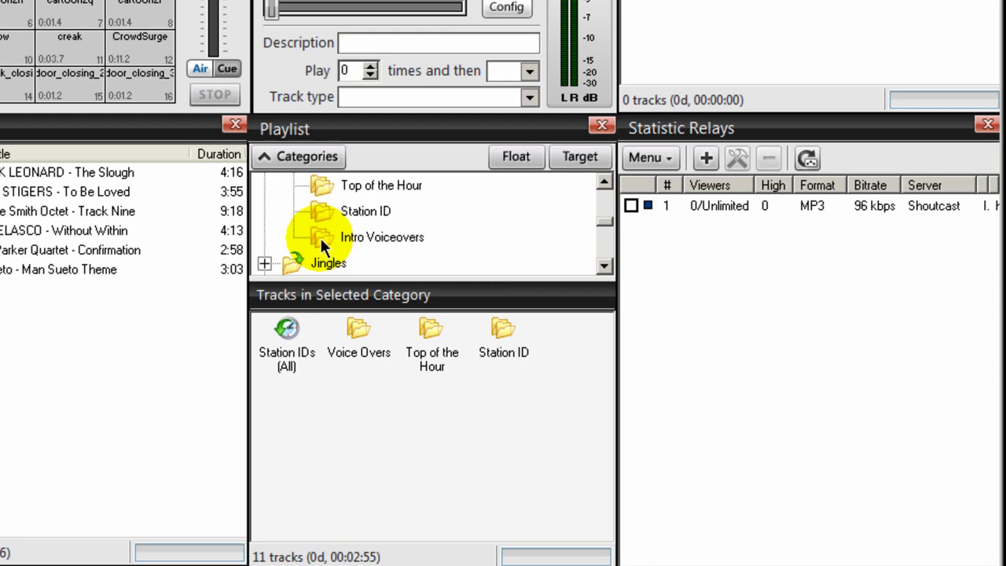
left_click(320, 235)
Step: Add the My Music\Intro Voiceovers directory, importing VO1, VO2, VO3 and ID16 into the category
left_click(268, 330)
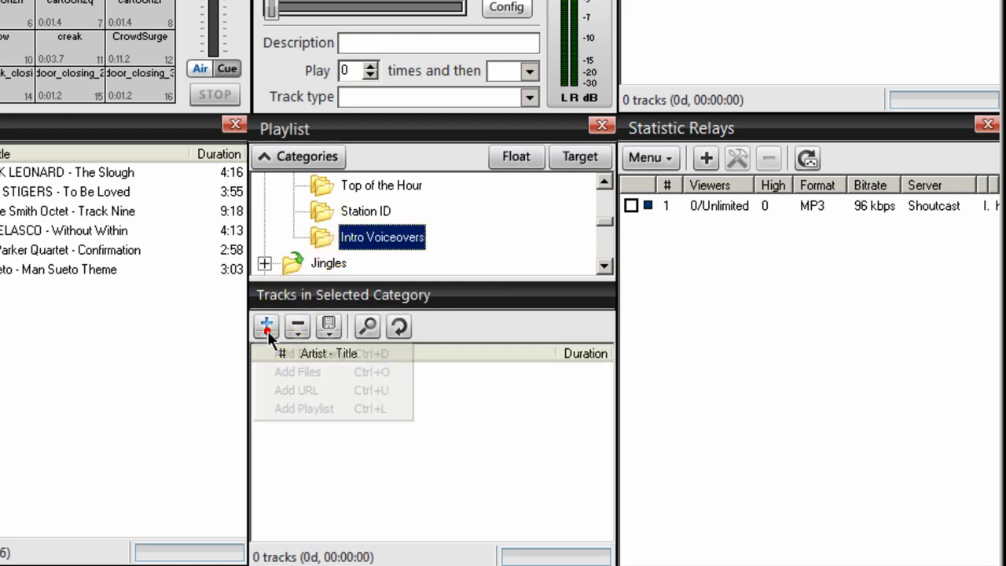
left_click(275, 354)
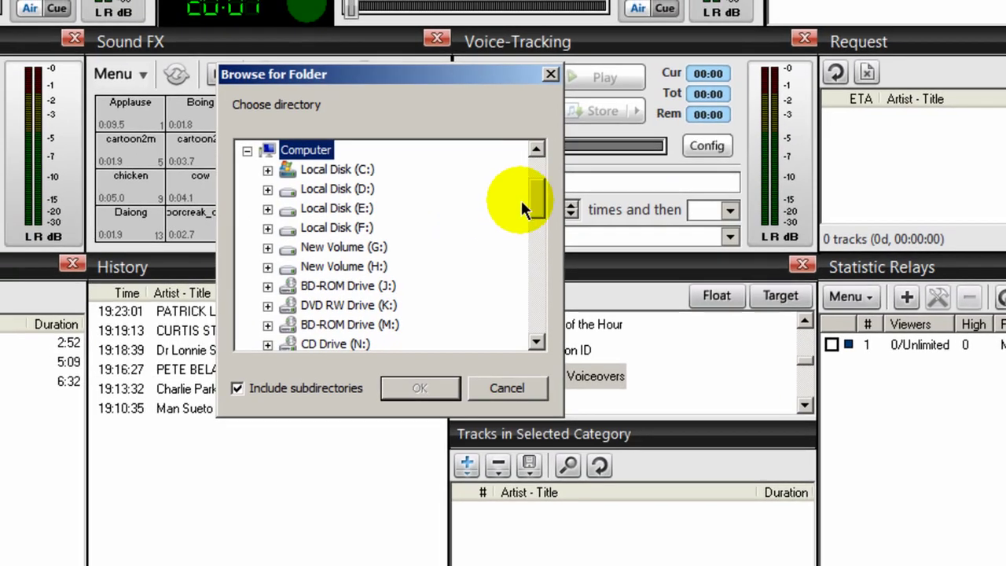
left_click_drag(536, 197, 539, 157)
left_click(246, 208)
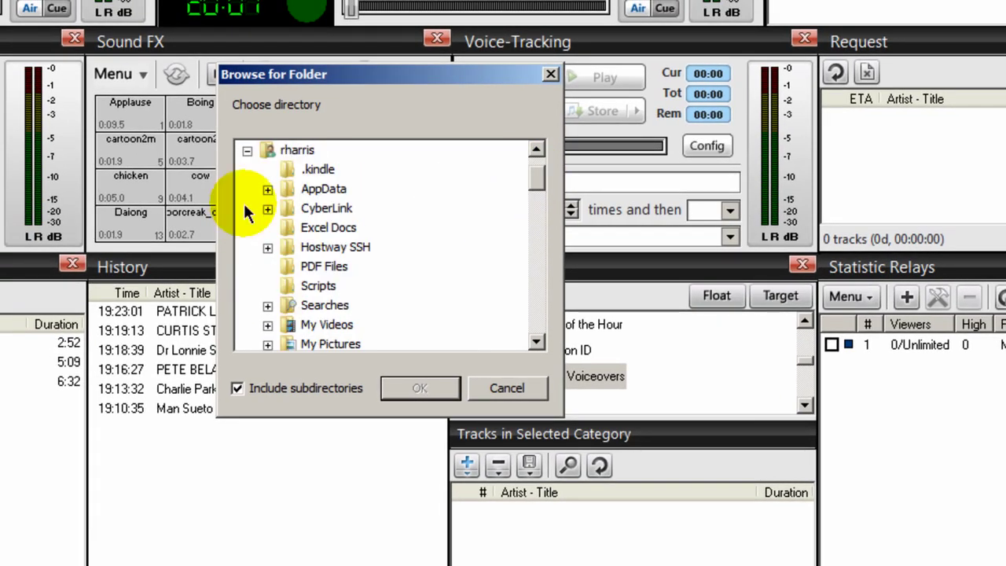
scroll(535, 184, "down", 2)
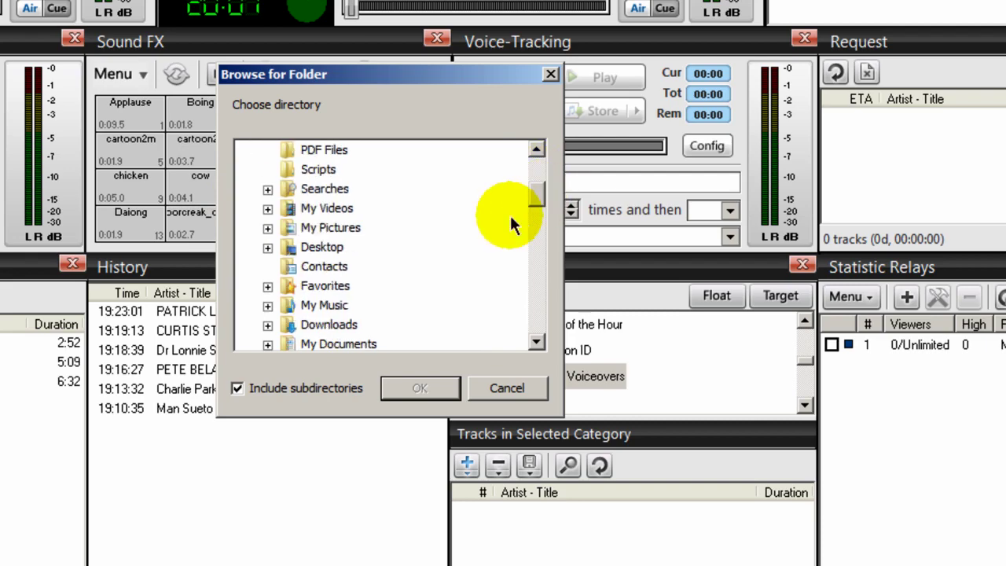
left_click(287, 312)
left_click(268, 305)
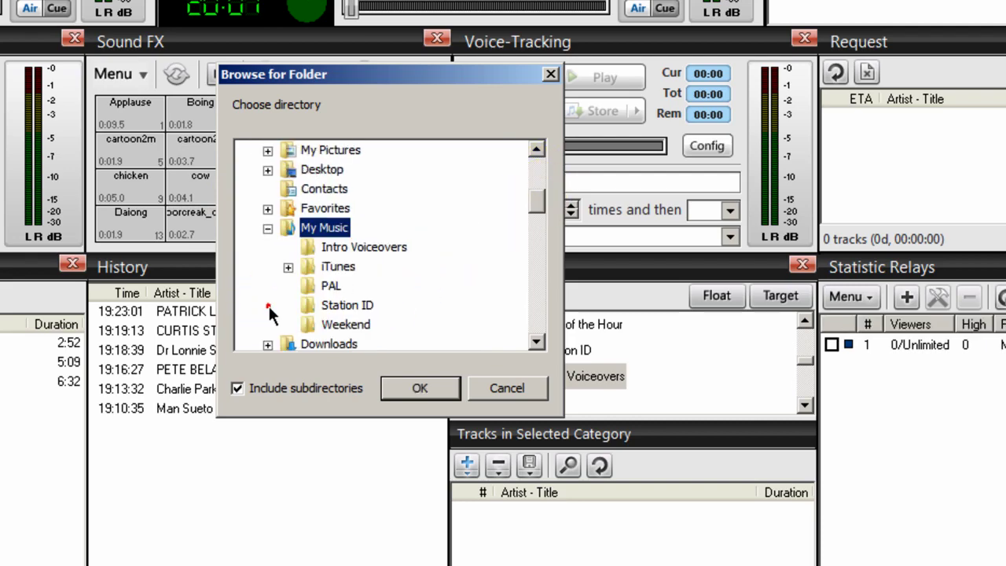
left_click(317, 248)
left_click(420, 387)
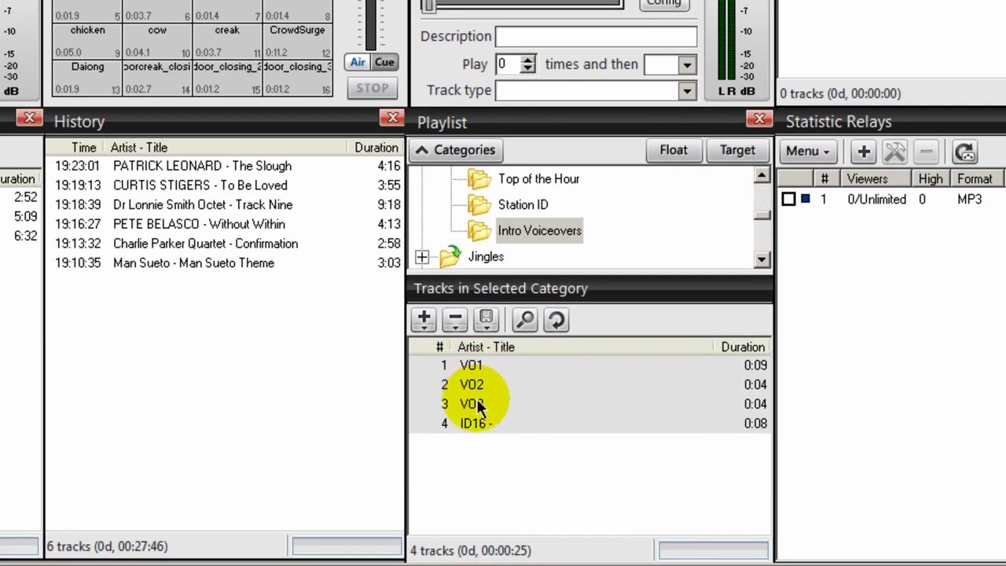
left_click(476, 366)
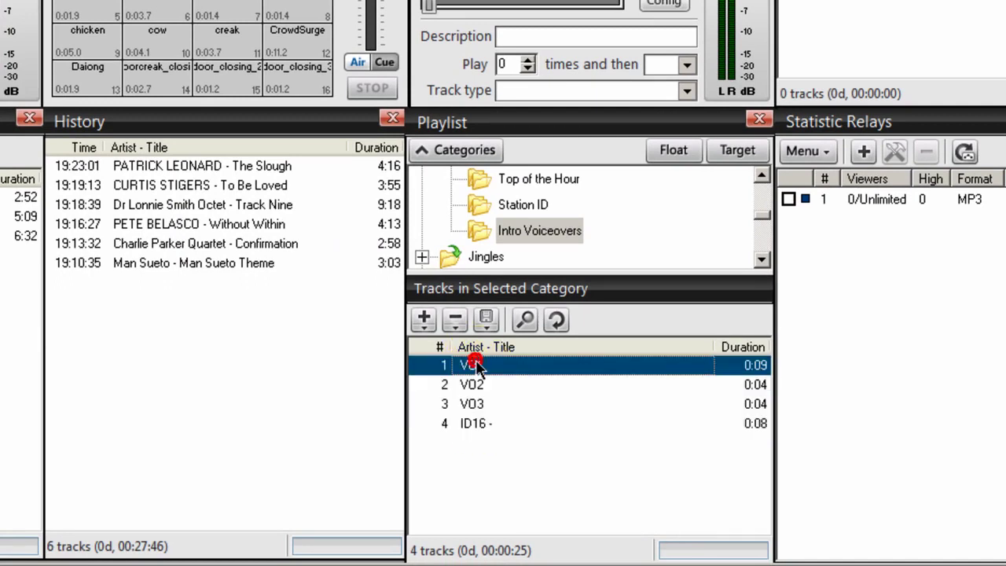
right_click(472, 370)
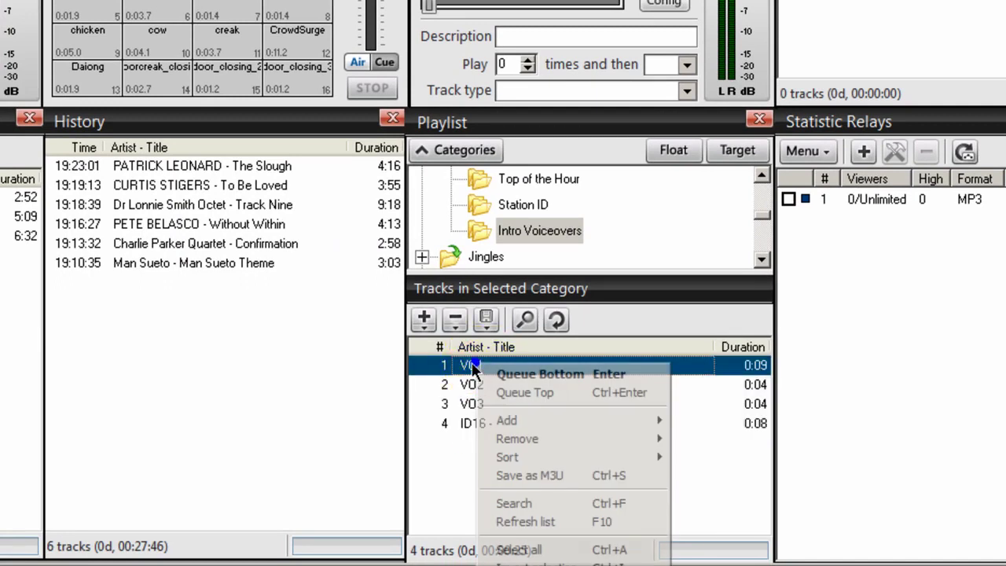
left_click(543, 563)
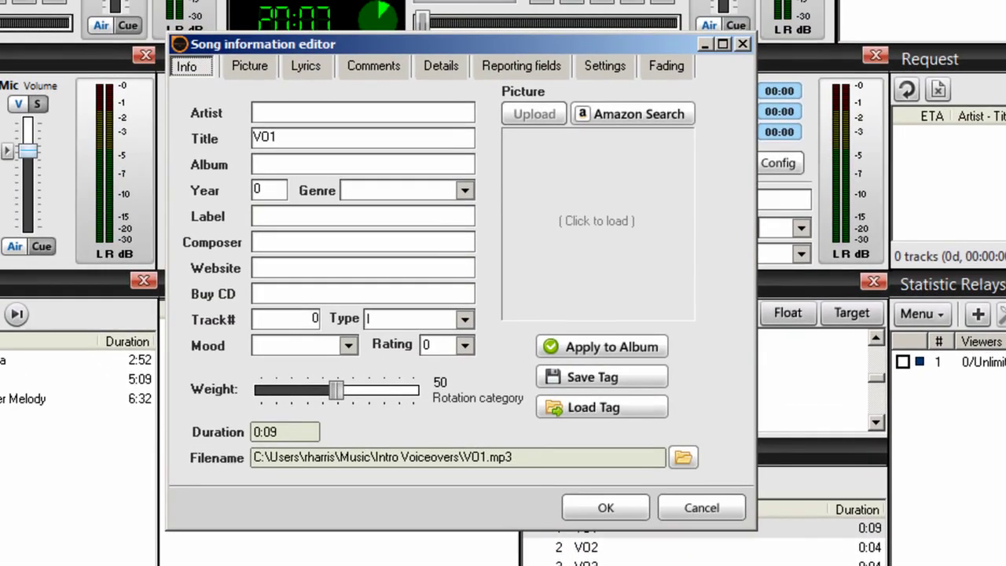
left_click(601, 67)
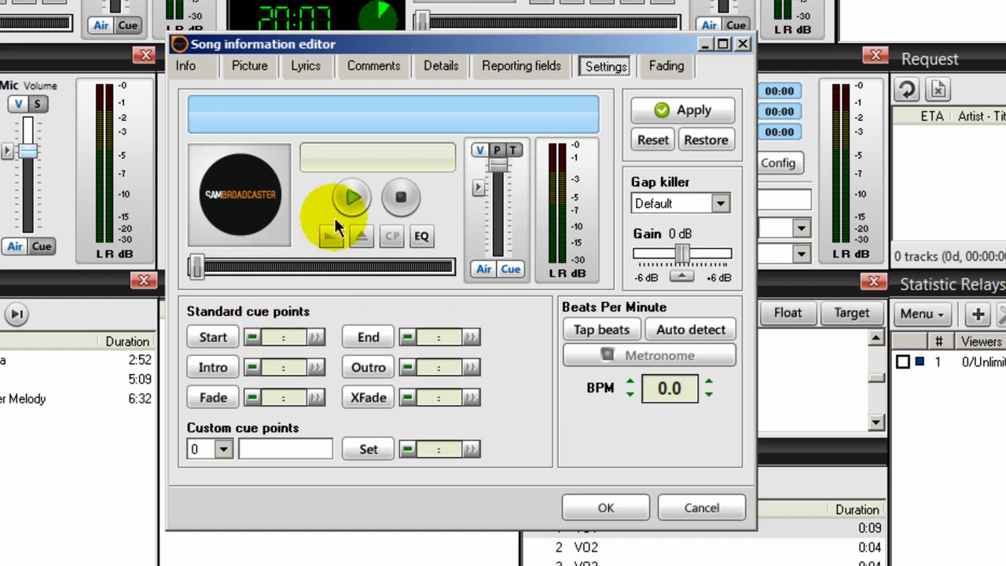
left_click(351, 198)
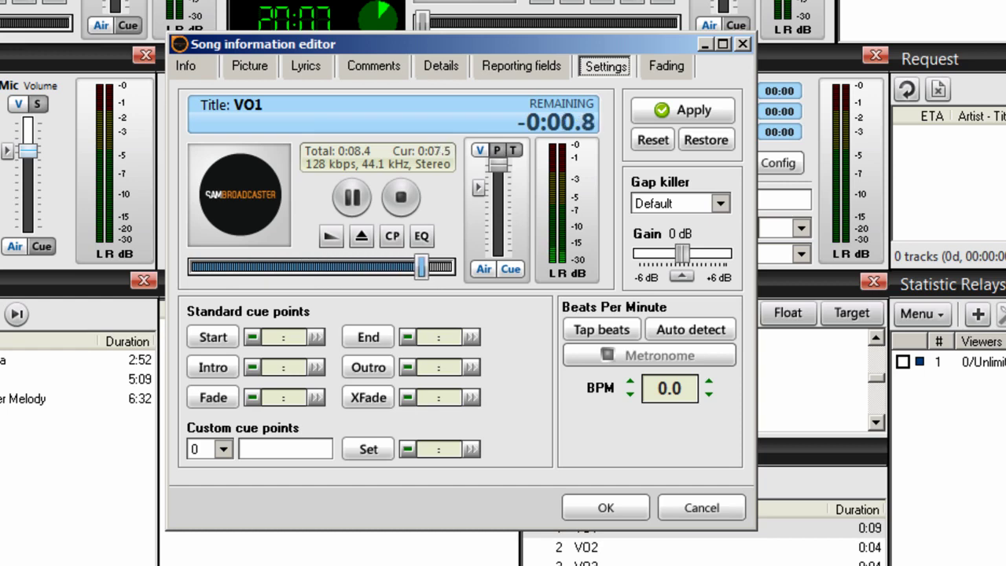
left_click(598, 509)
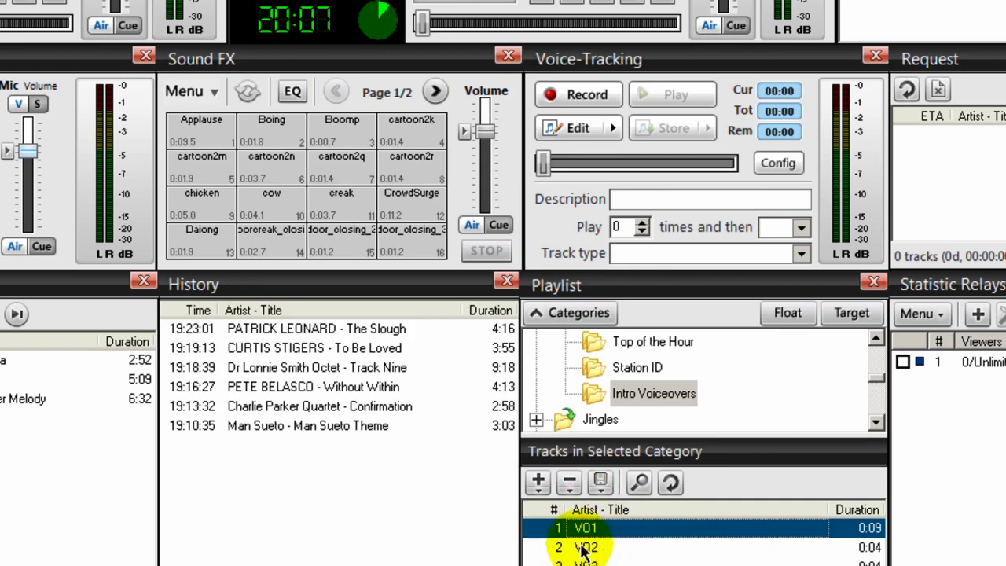
left_click(587, 547)
right_click(546, 487)
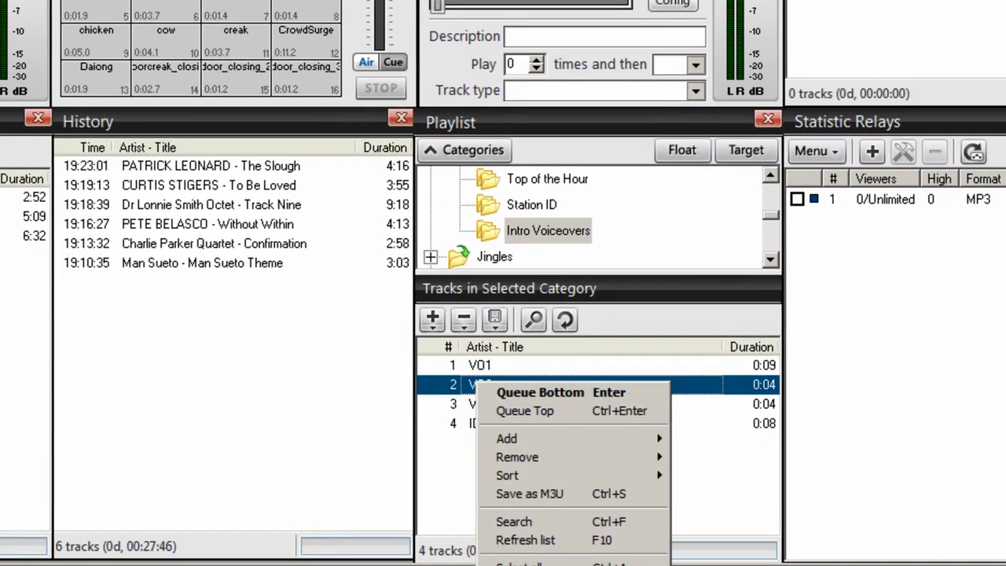
left_click(598, 563)
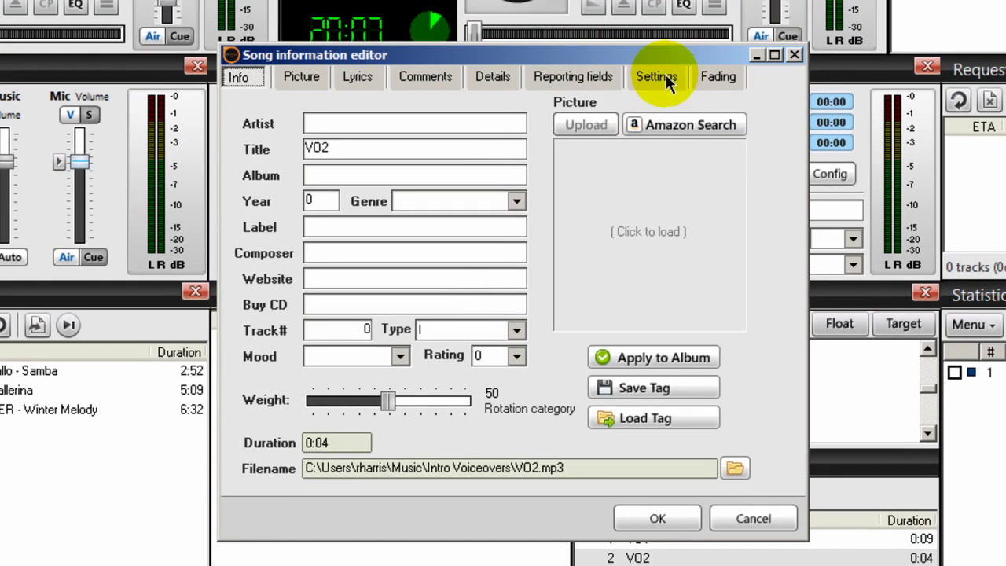
left_click(579, 2)
left_click(404, 208)
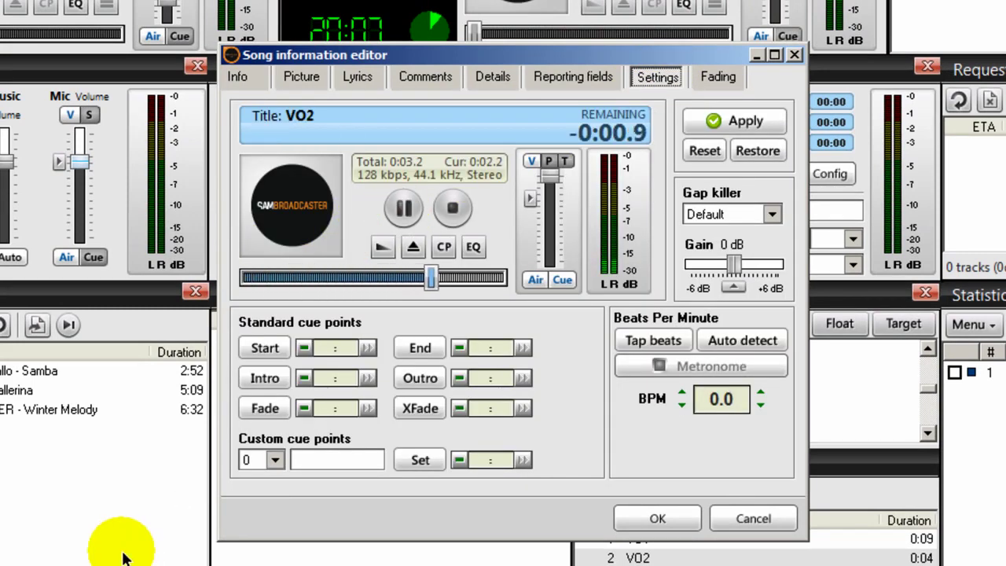
left_click(579, 534)
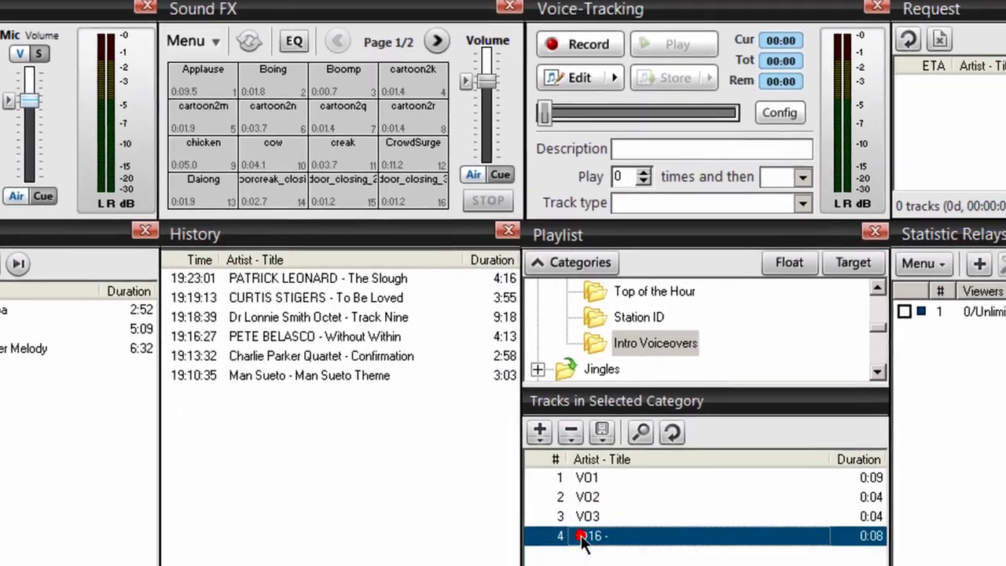
right_click(585, 535)
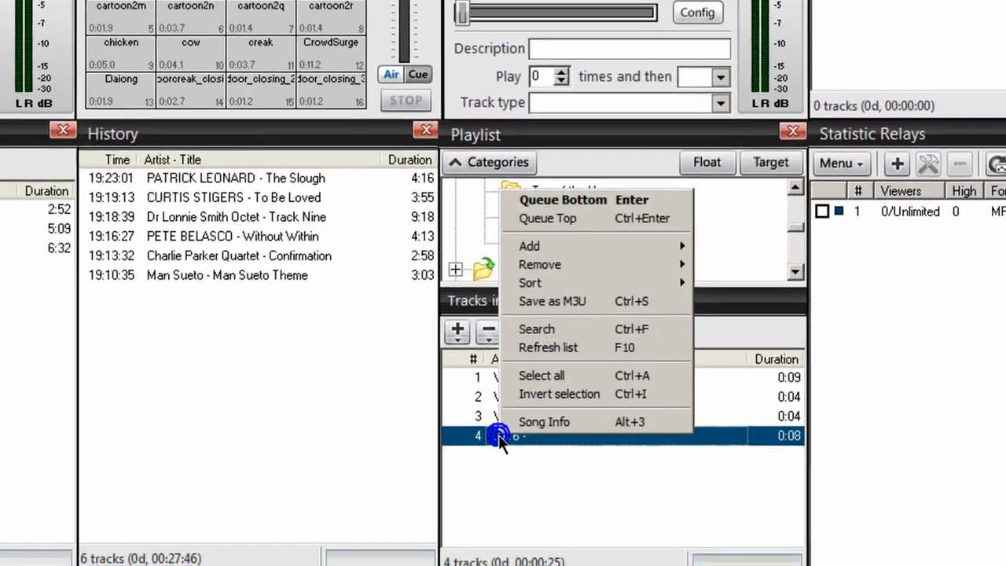
left_click(624, 521)
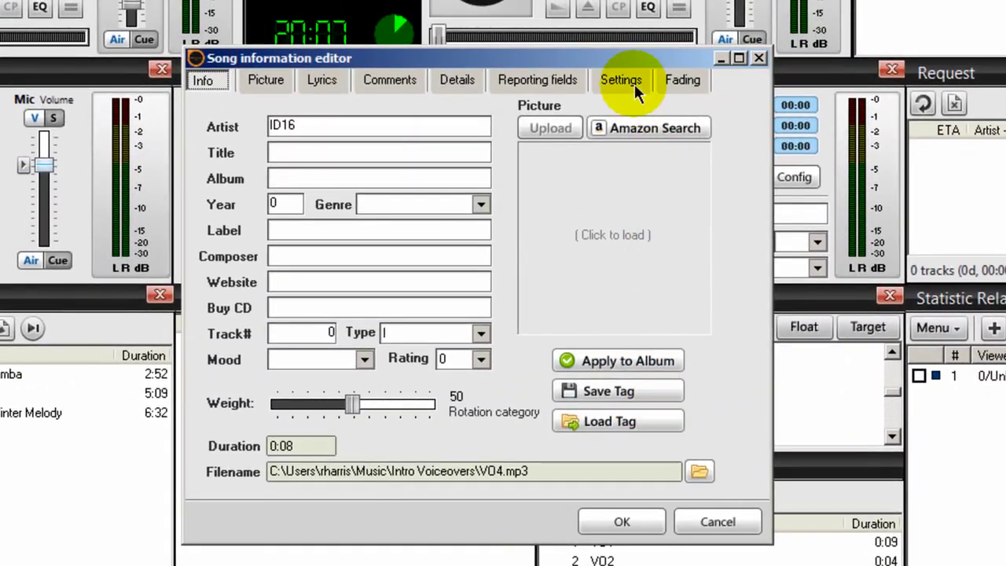
left_click(614, 77)
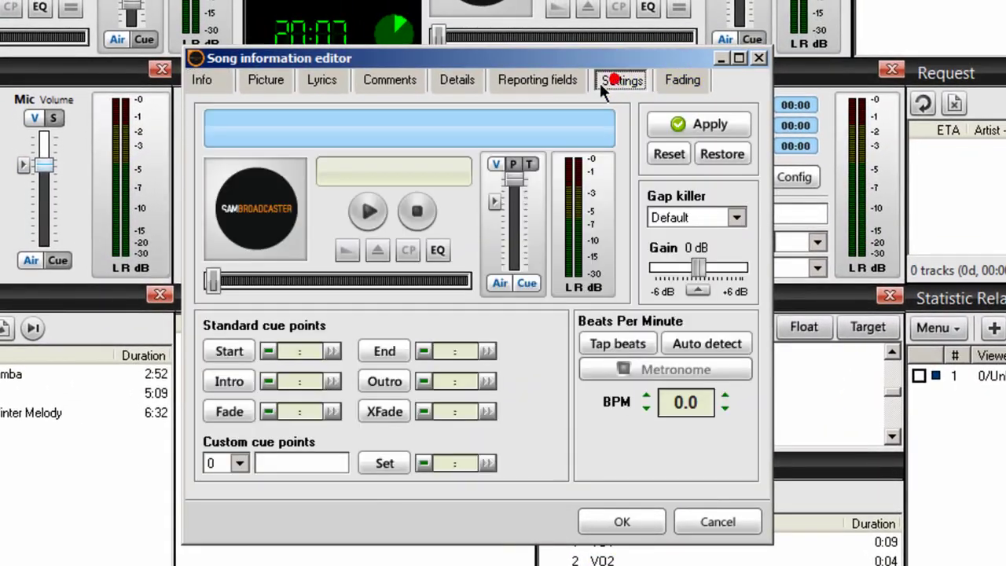
left_click(367, 212)
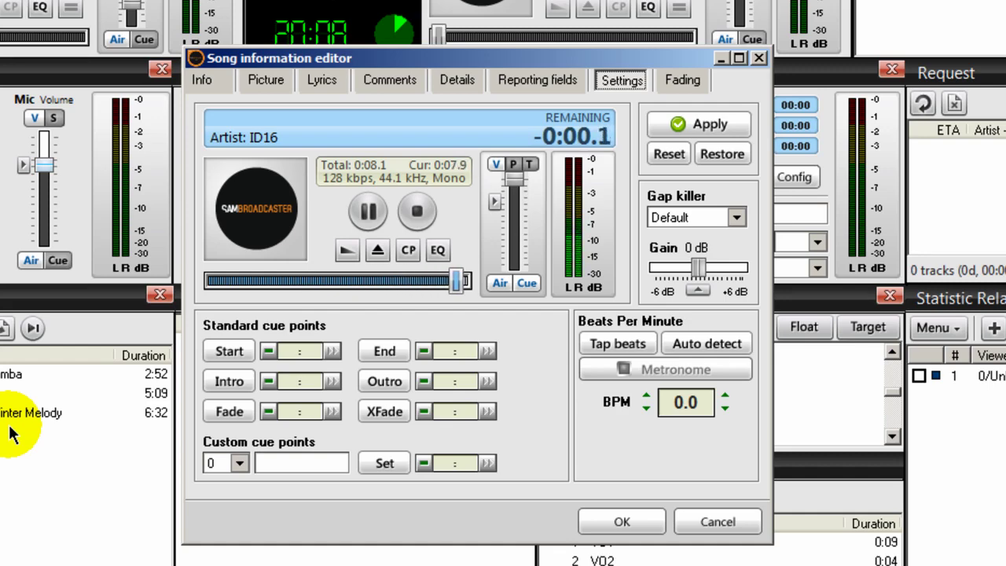
left_click(612, 521)
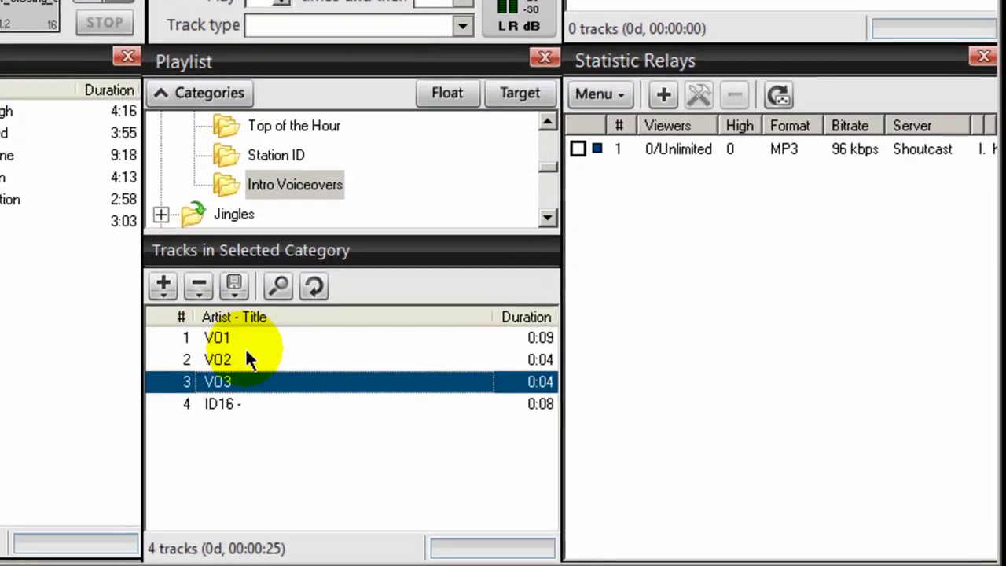
Step: In VO1's song information settings, set Gap killer to Disabled
left_click(201, 333)
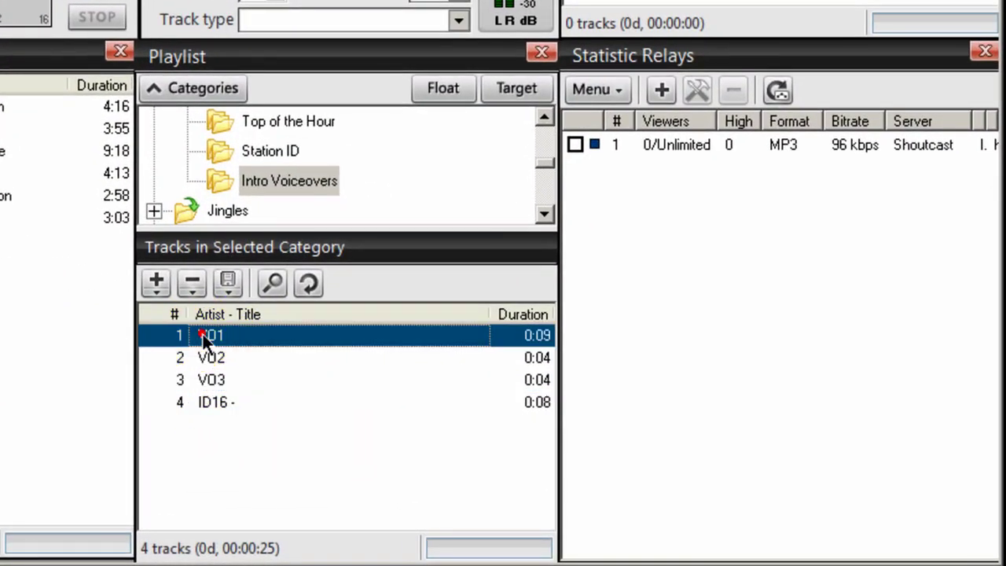
right_click(201, 333)
left_click(252, 562)
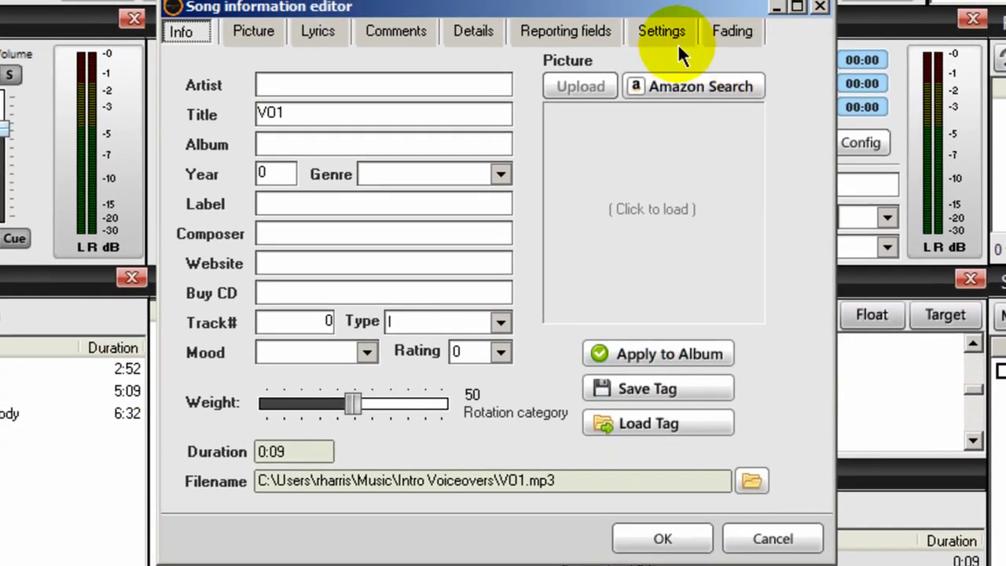
left_click(657, 27)
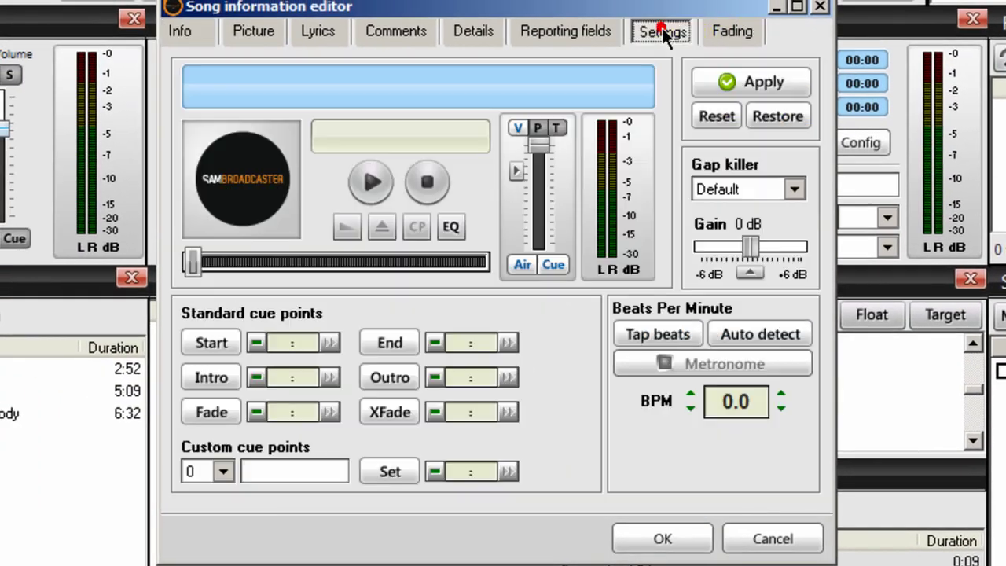
left_click(521, 267)
left_click(521, 267)
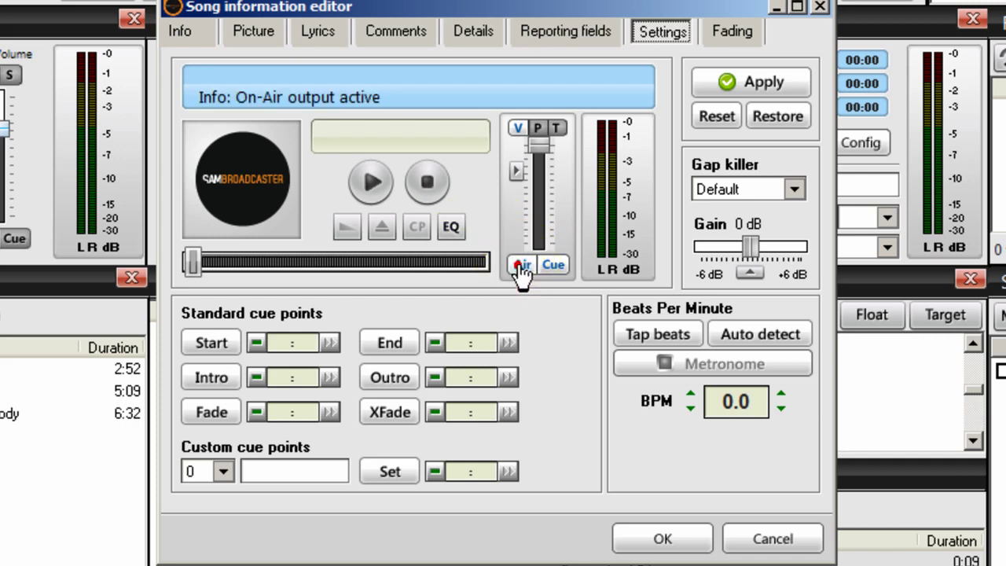
left_click(555, 265)
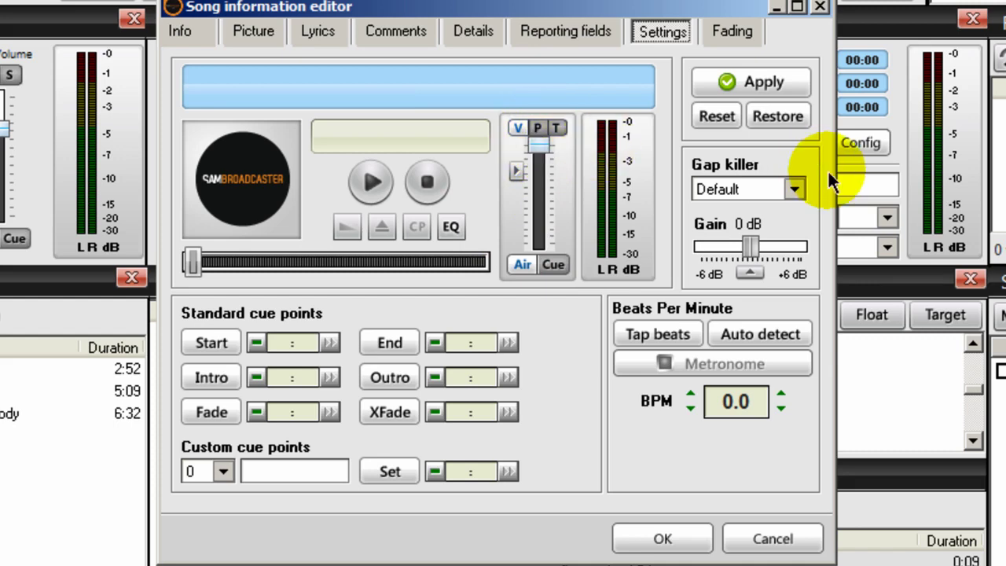
left_click(795, 189)
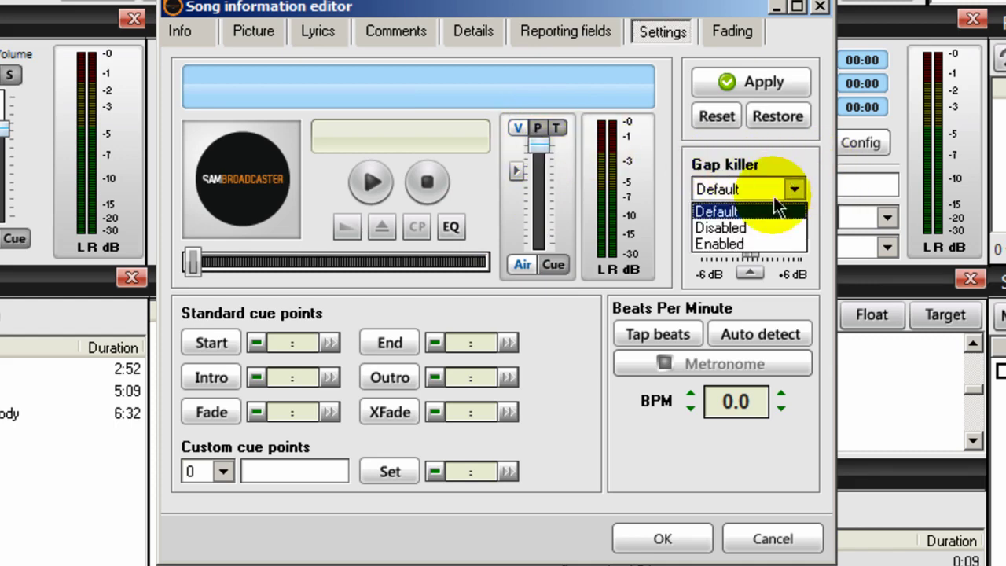
left_click(750, 231)
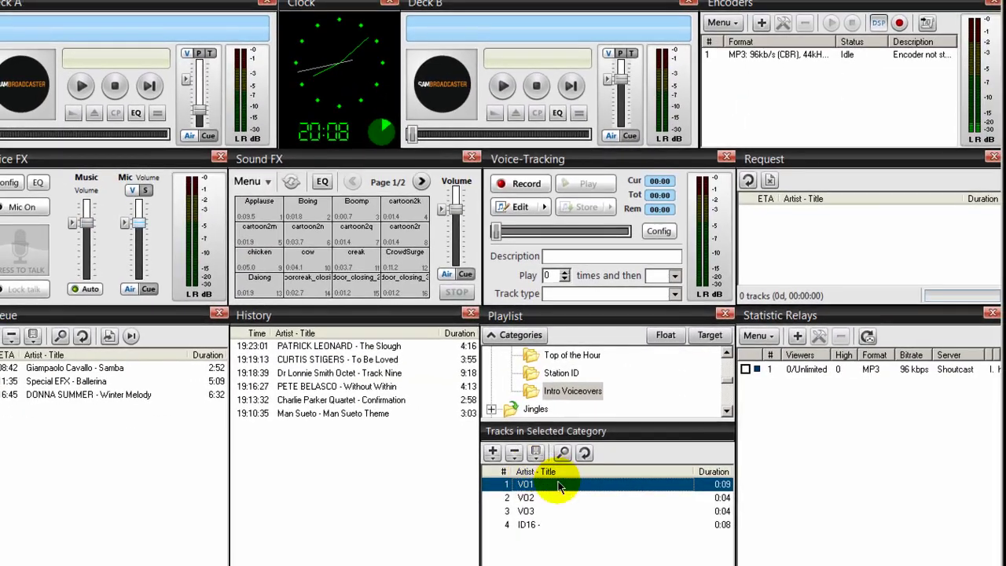
Step: Disable the gap killer for VO2 and save its song information
right_click(529, 497)
left_click(539, 163)
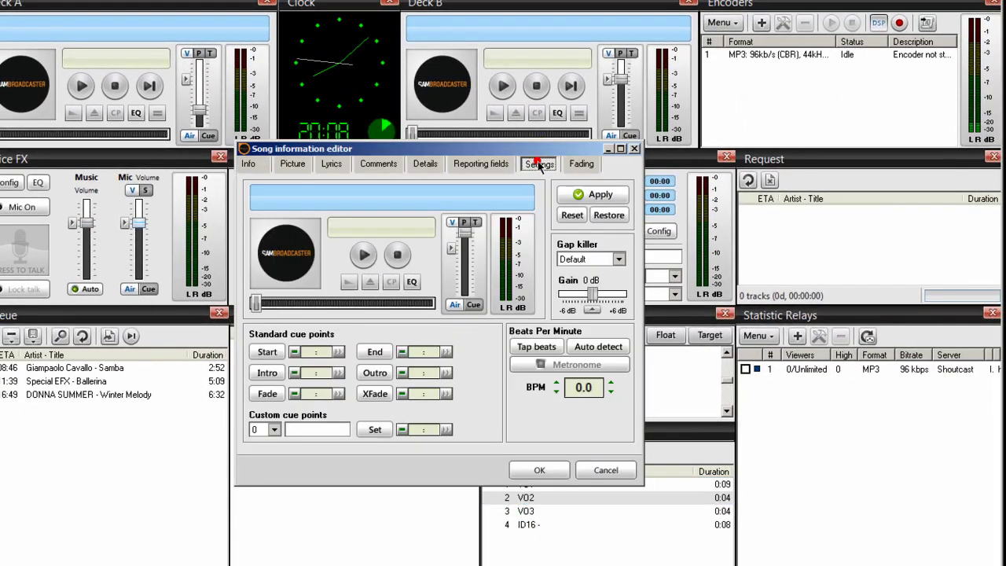
left_click(618, 259)
left_click(586, 282)
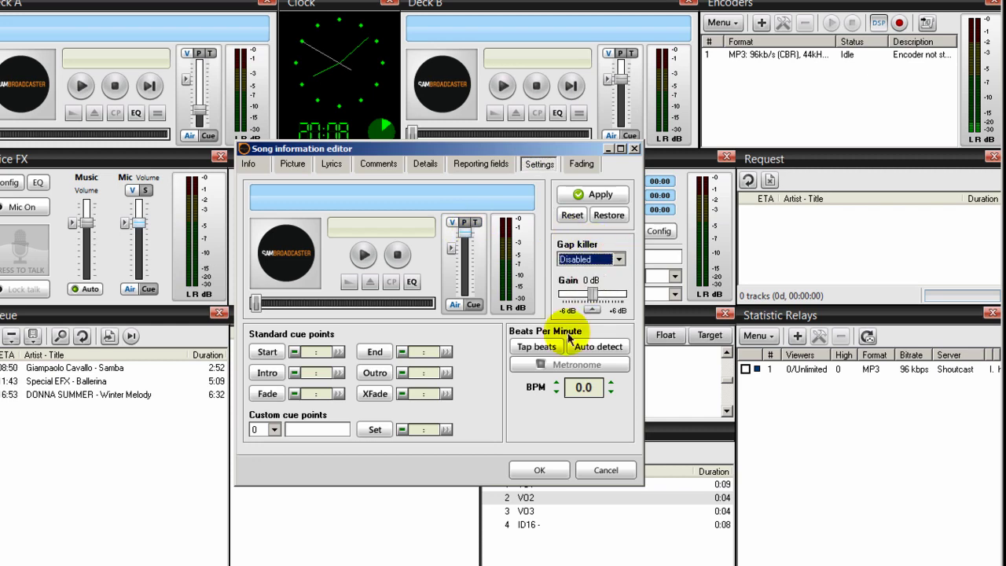
left_click(539, 470)
Step: Disable the gap killer for VO3 and save its song information
left_click(523, 511)
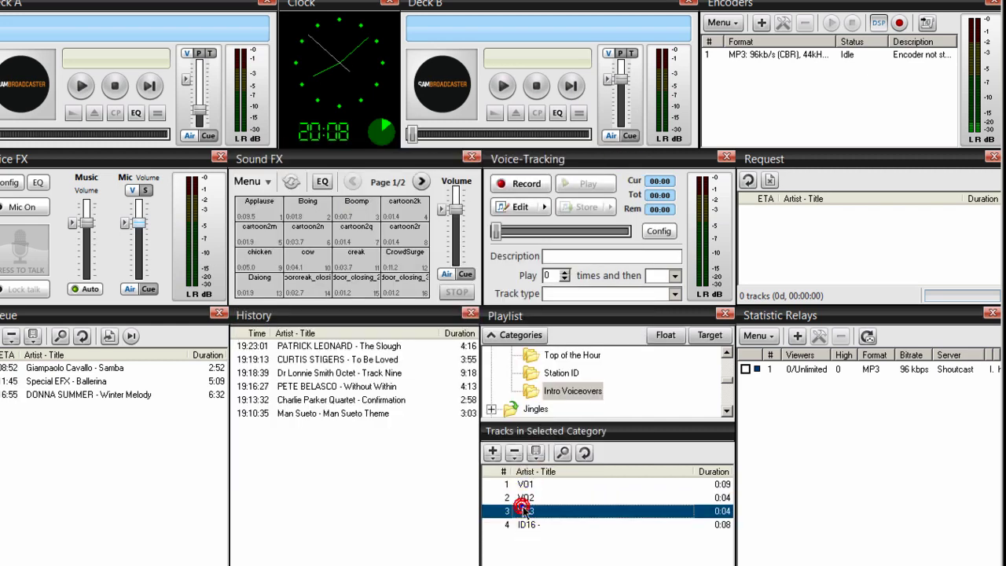
right_click(522, 509)
left_click(566, 565)
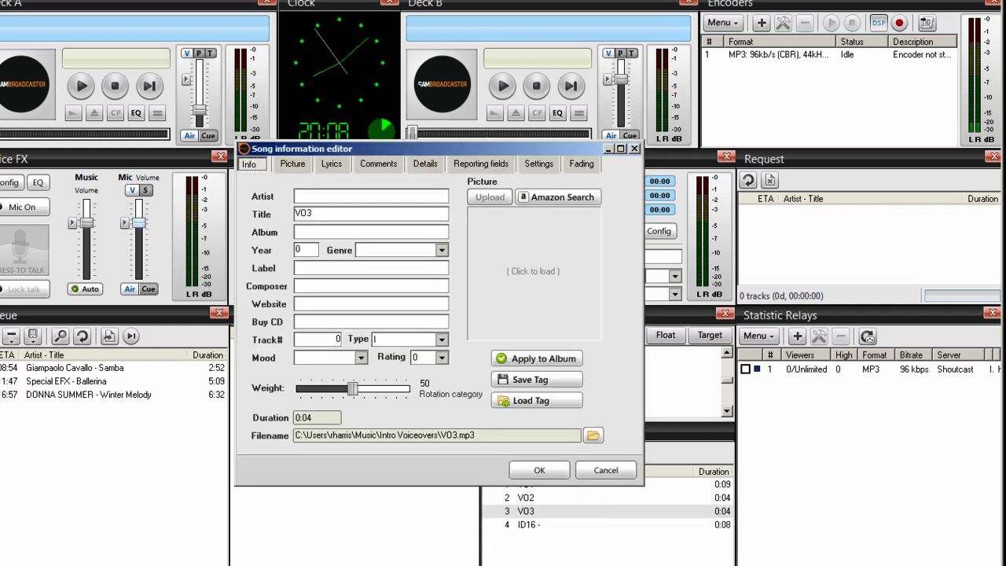
left_click(539, 164)
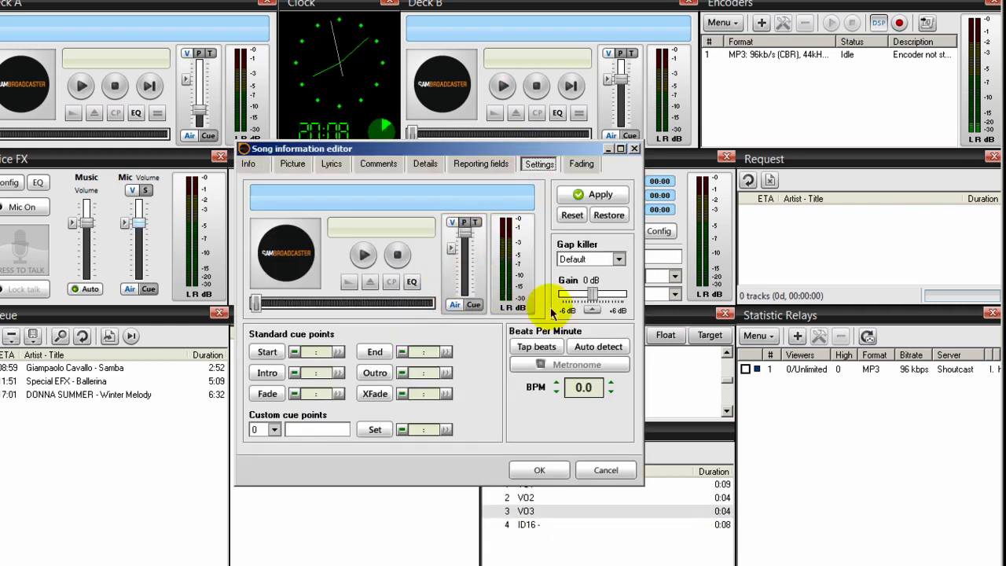
left_click(619, 260)
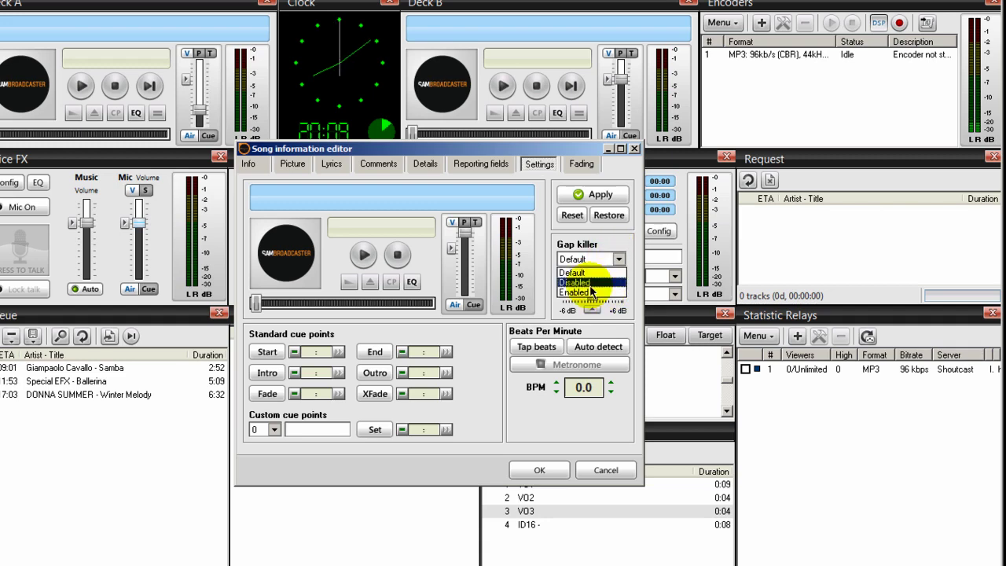
left_click(586, 291)
left_click(548, 474)
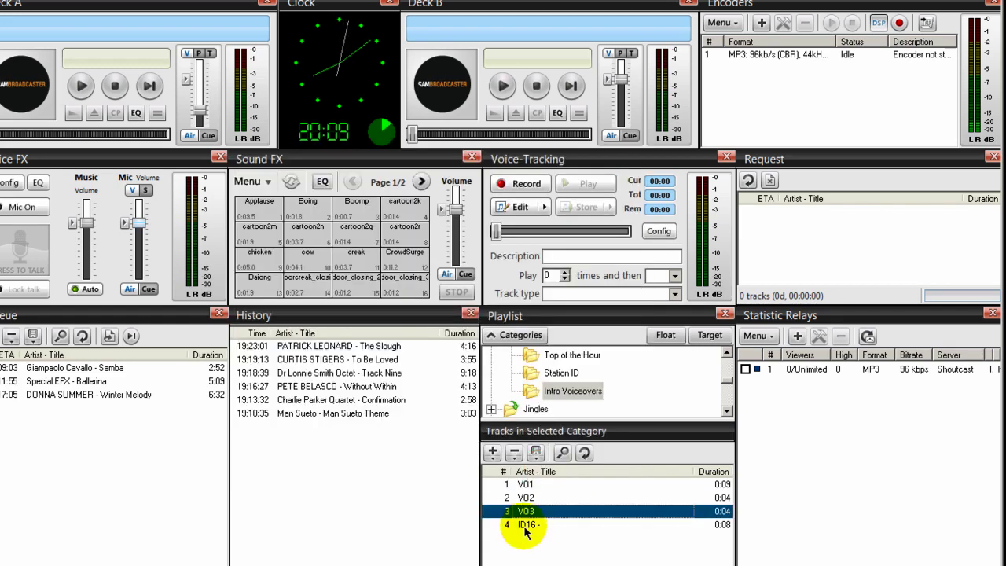
Step: Disable the gap killer for ID16 and save its song information
left_click(522, 524)
right_click(523, 524)
left_click(542, 512)
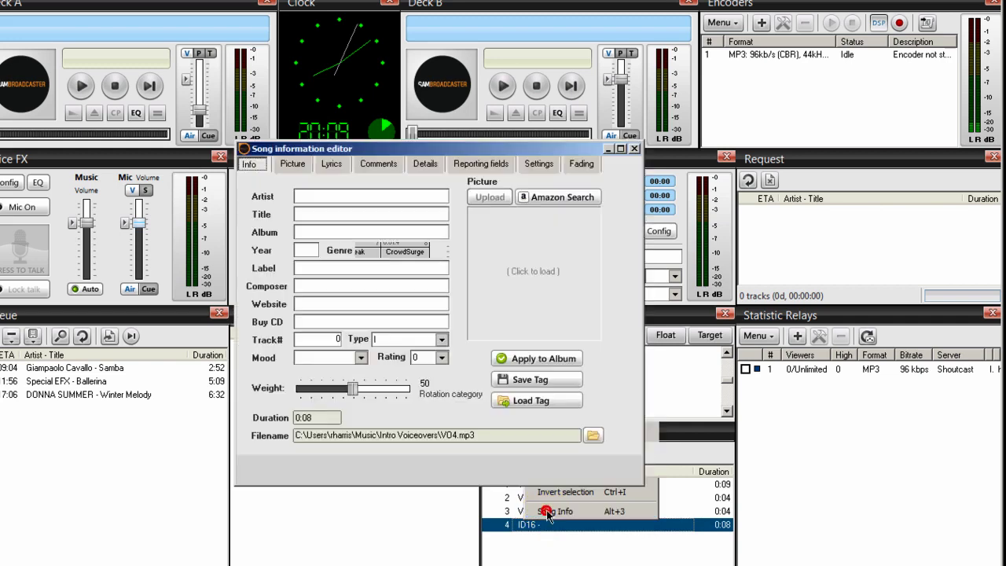
left_click(540, 165)
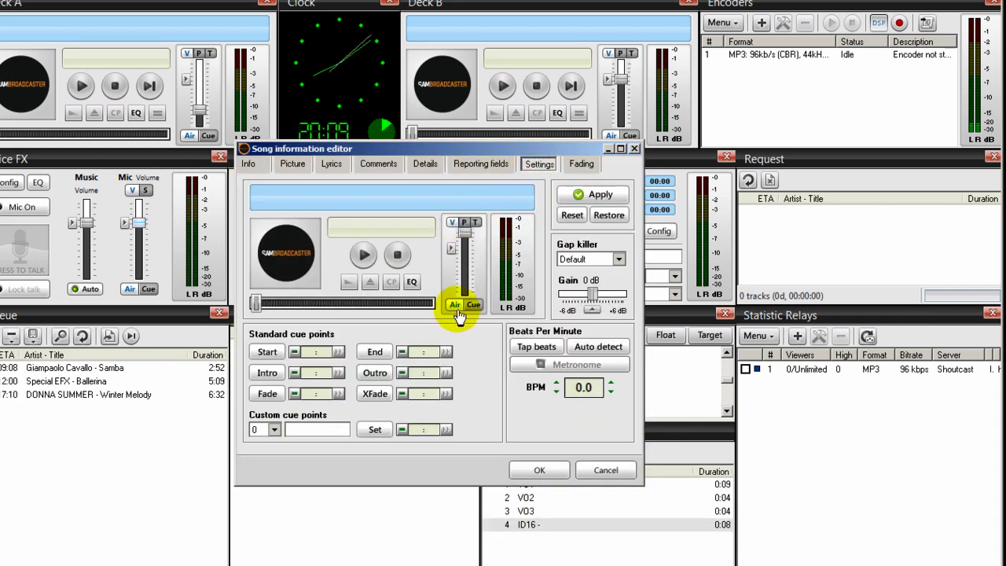
left_click(617, 259)
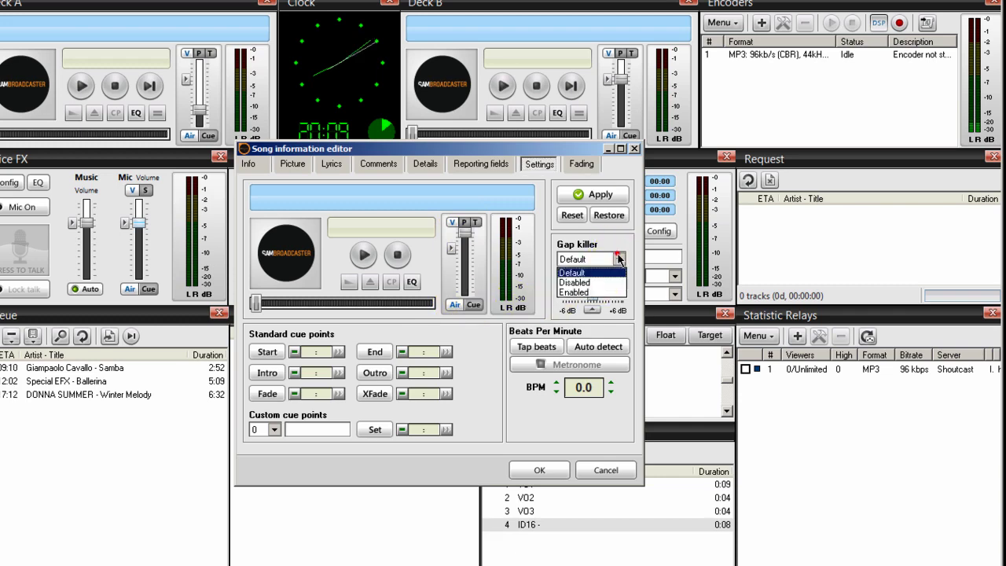
left_click(591, 283)
left_click(539, 470)
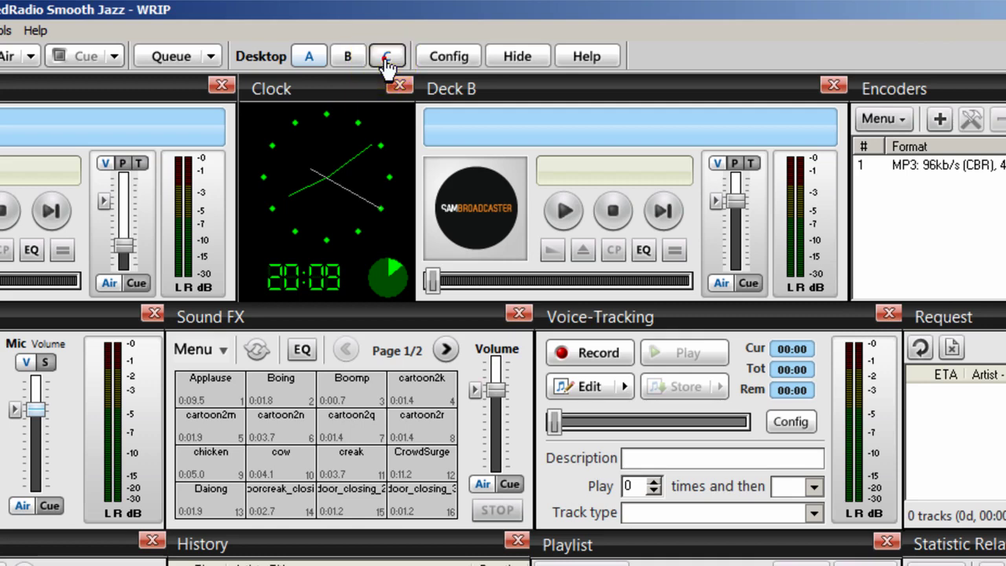
Step: On Desktop C, add Aux Overlay No Intro.pal to PAL Scripts with Automatically start script ticked
left_click(385, 61)
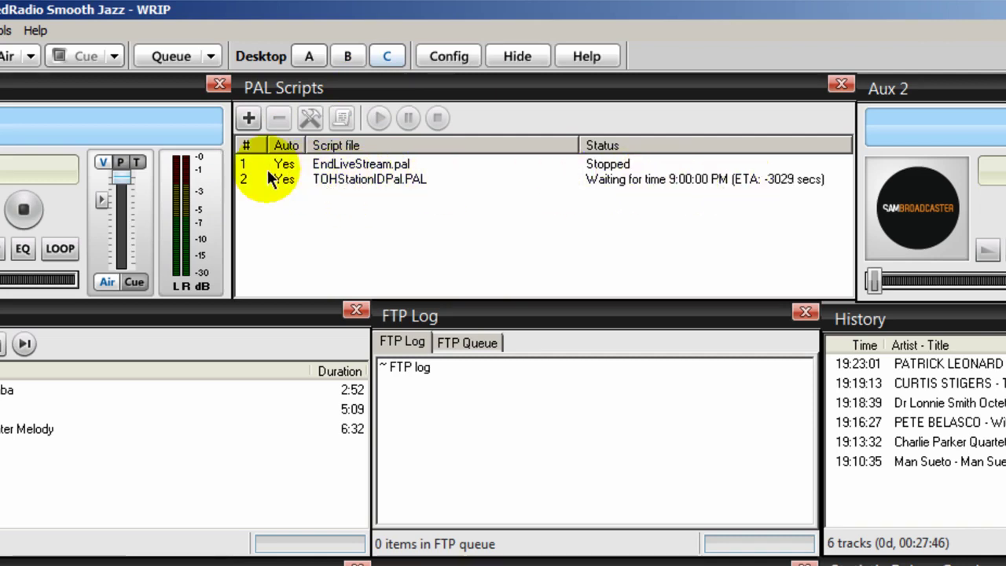
left_click(248, 123)
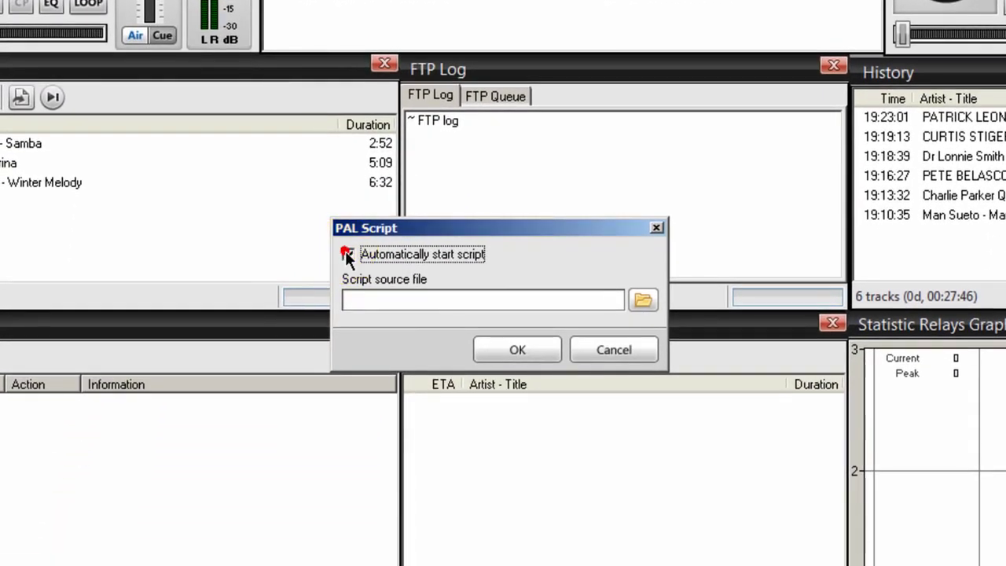
left_click(370, 464)
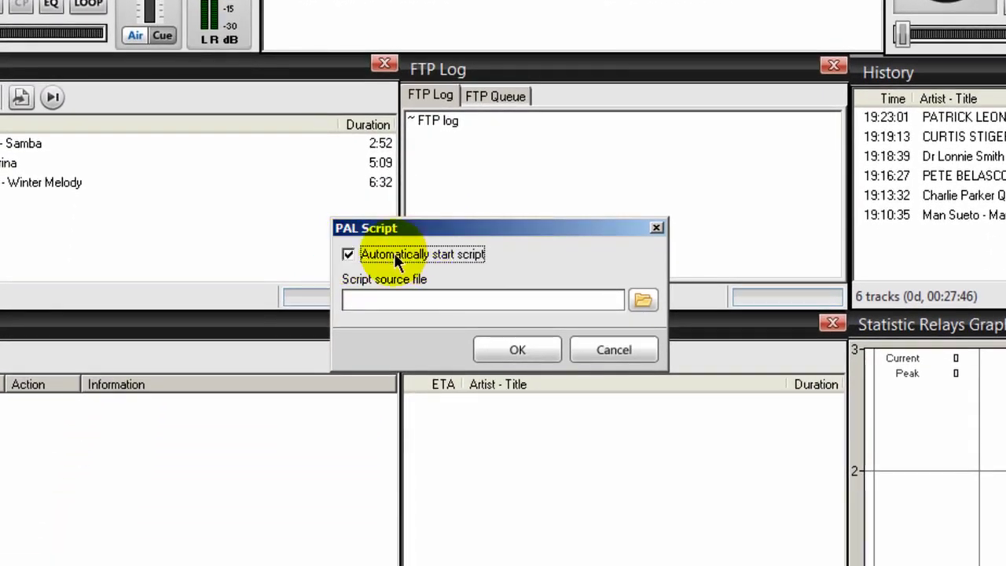
left_click(643, 302)
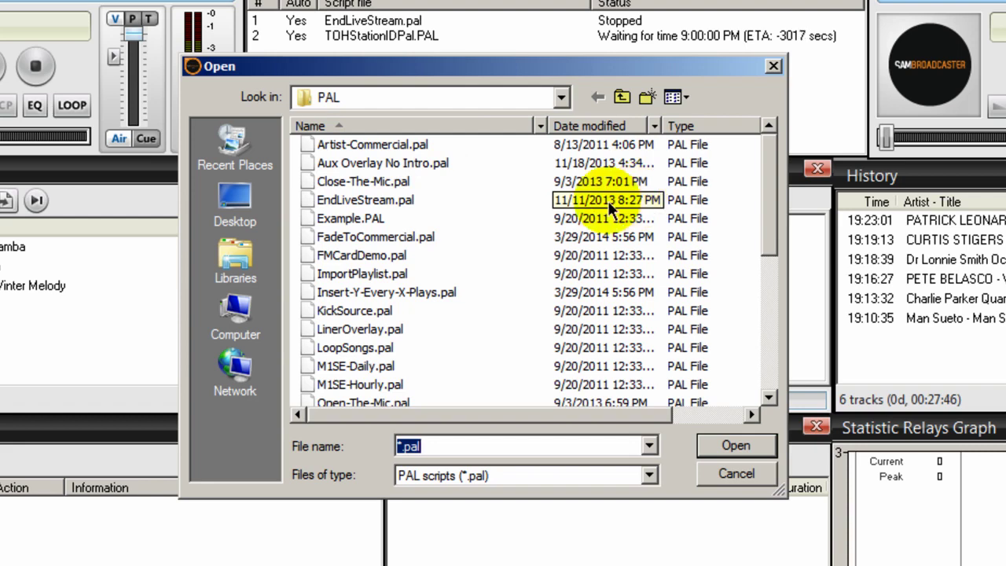
left_click(344, 165)
left_click(732, 447)
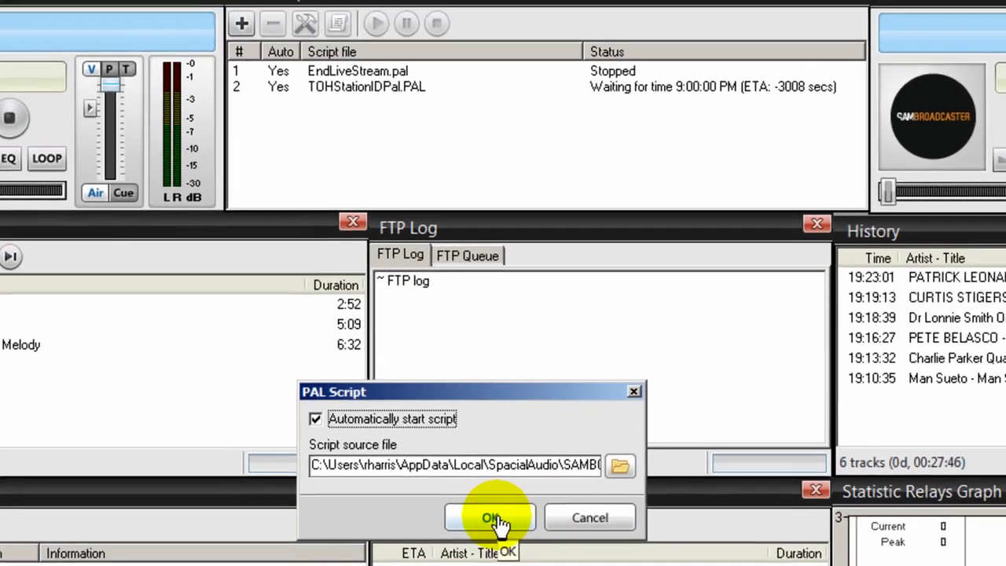
left_click(503, 454)
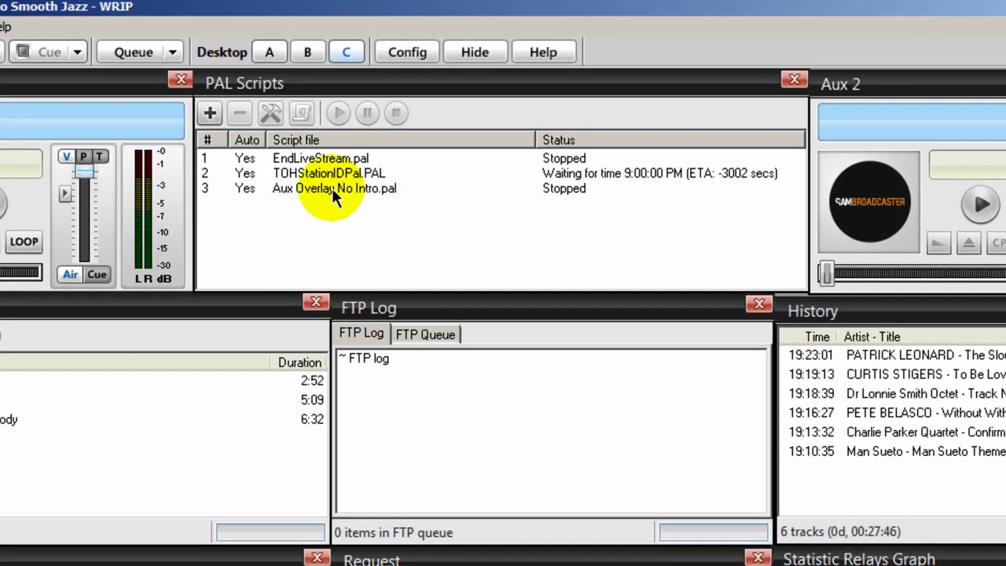
double_click(332, 187)
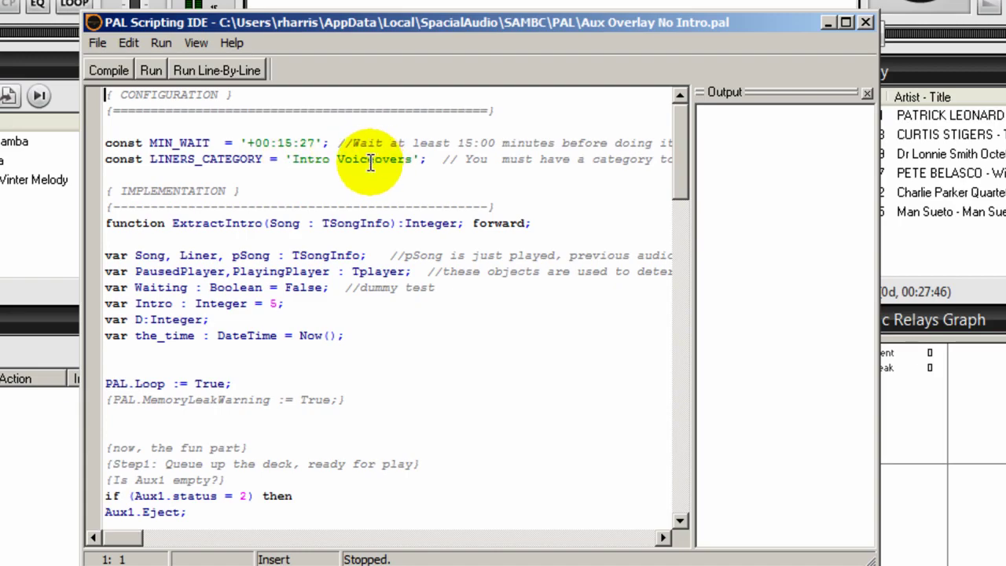
left_click(865, 22)
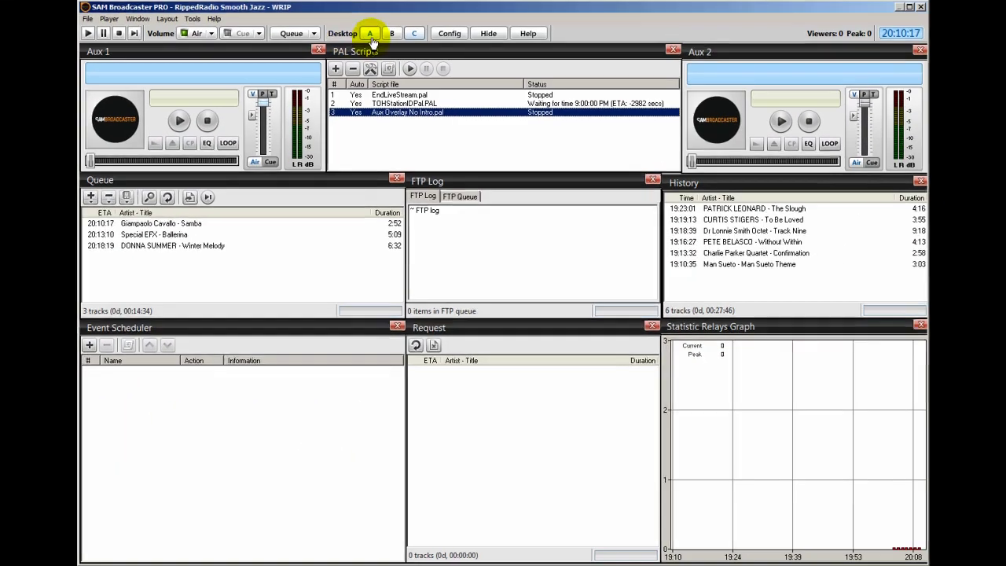
left_click(414, 26)
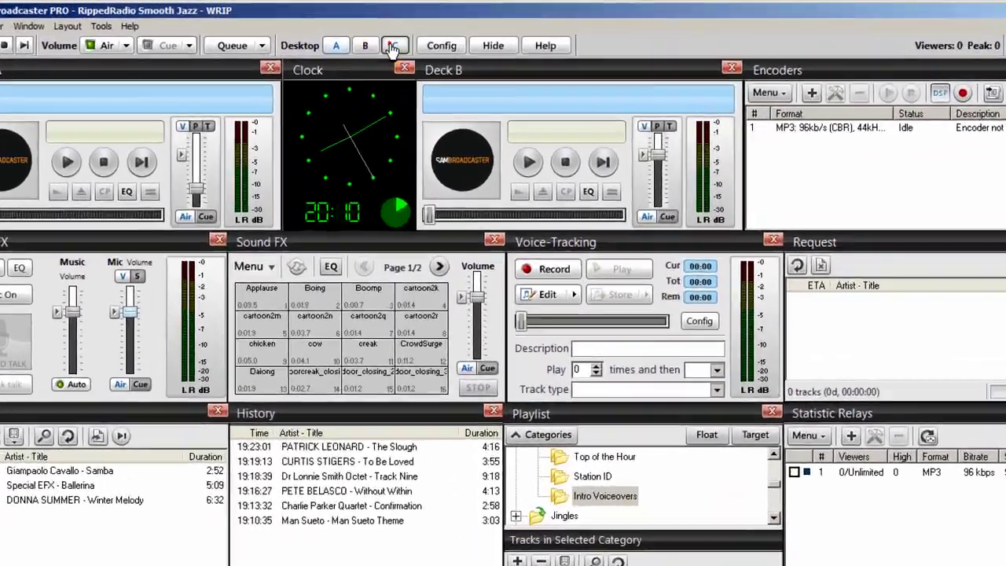
left_click(392, 49)
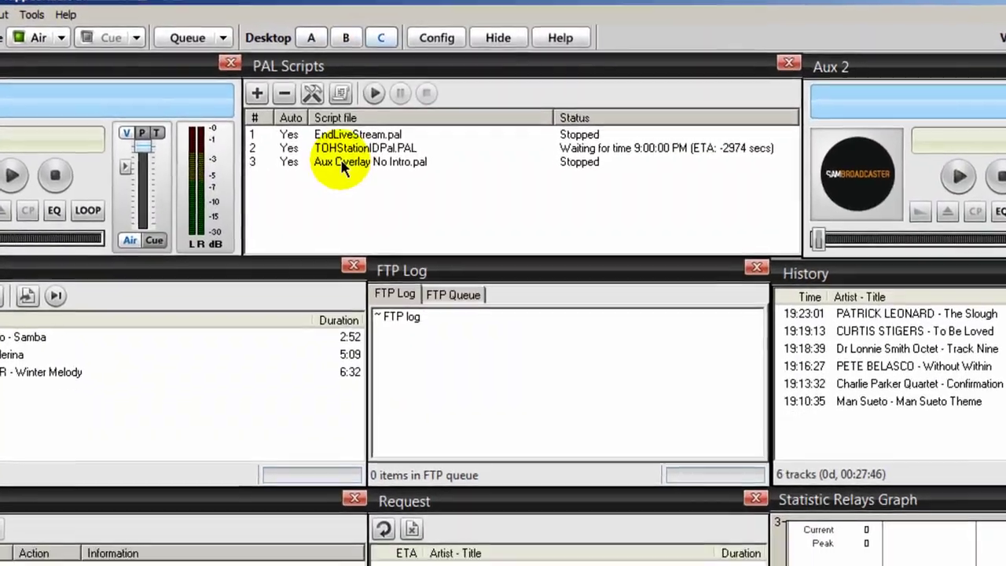
double_click(334, 166)
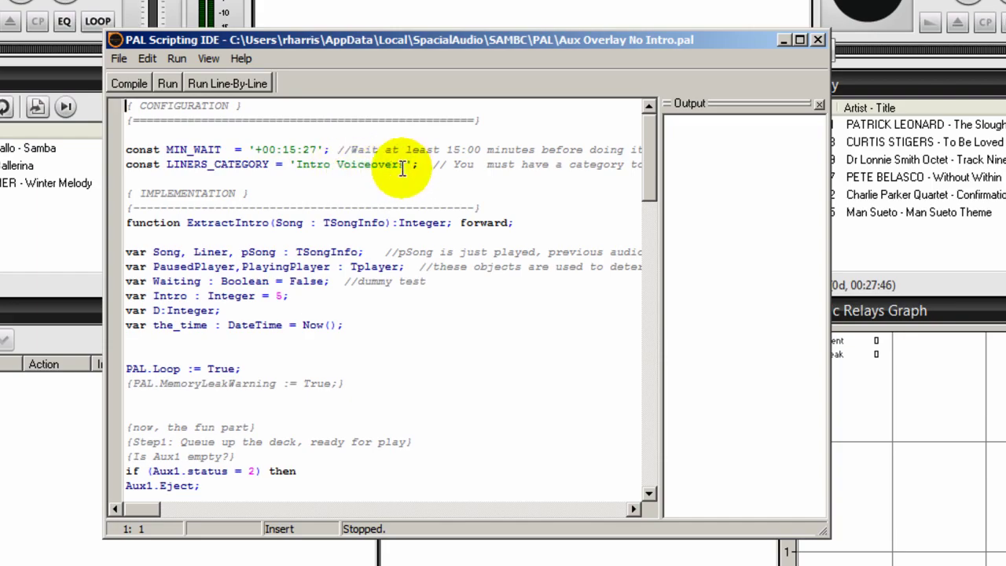
left_click(817, 40)
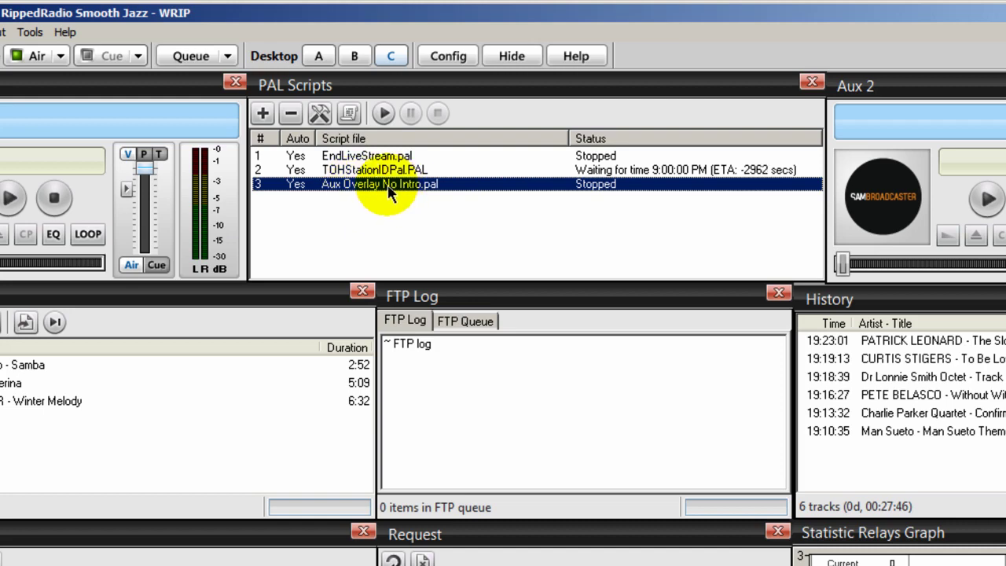
Step: Select script row 3, Aux Overlay No Intro.pal, and start it from the PAL Scripts toolbar
right_click(389, 188)
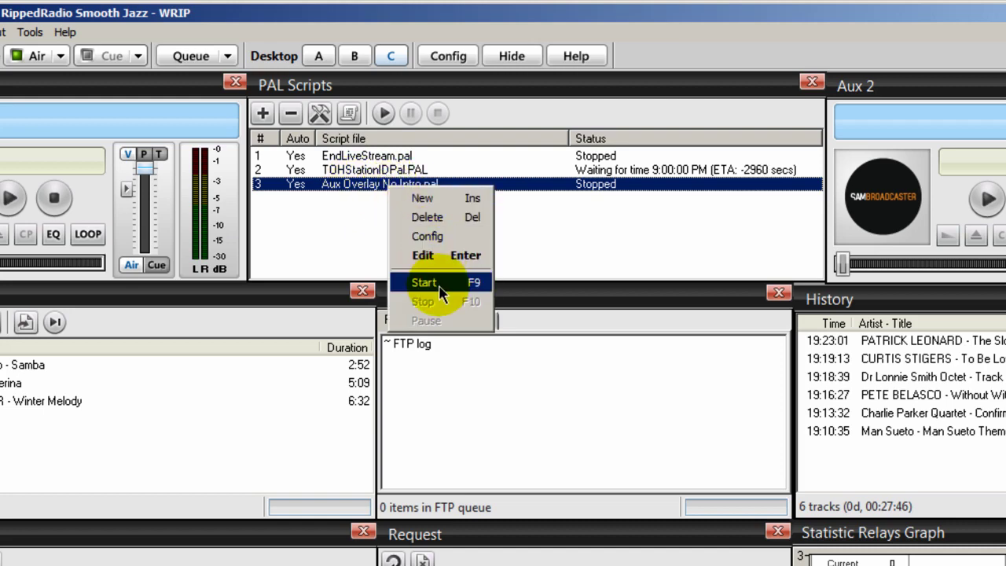
left_click(337, 212)
left_click(330, 184)
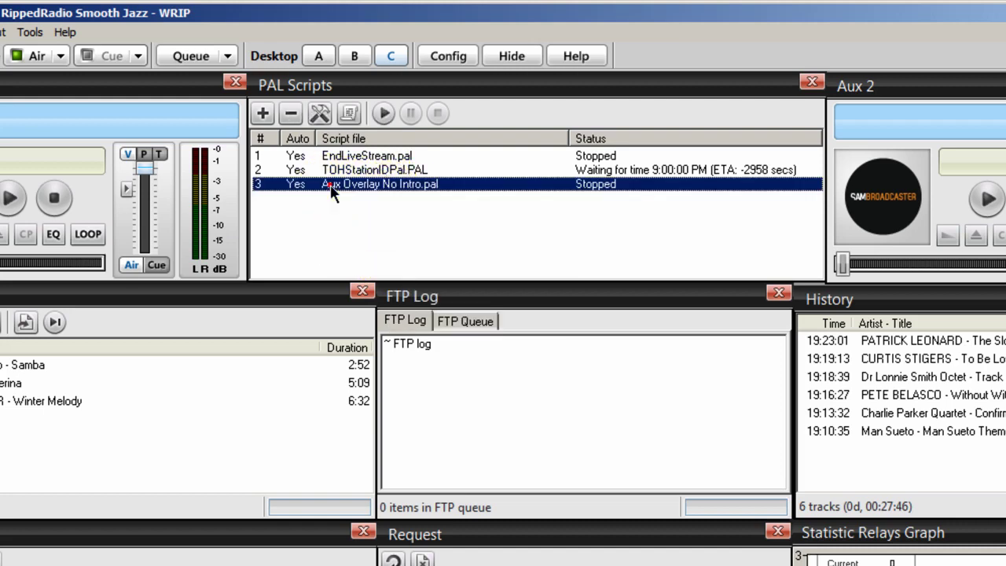
left_click(383, 115)
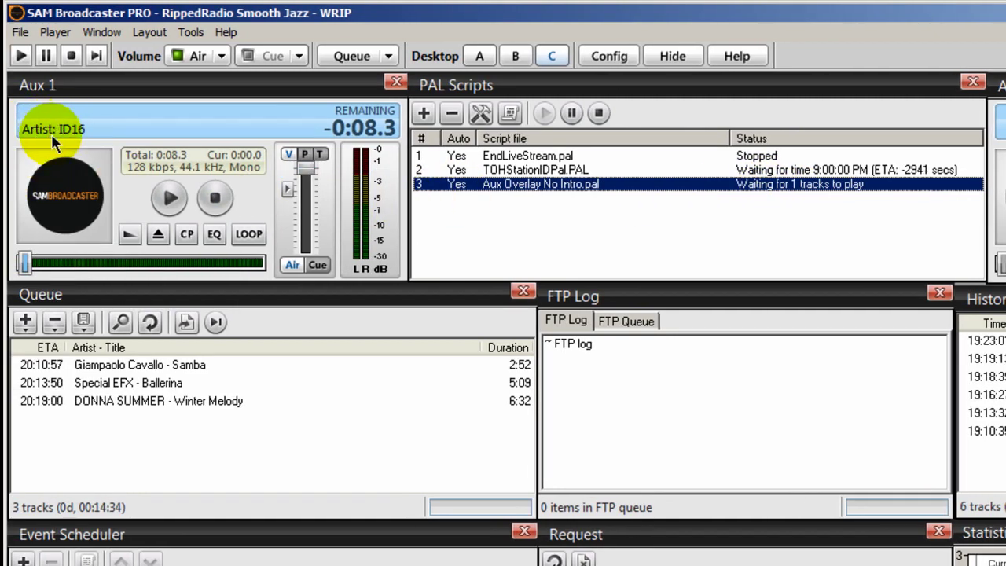
left_click(45, 108)
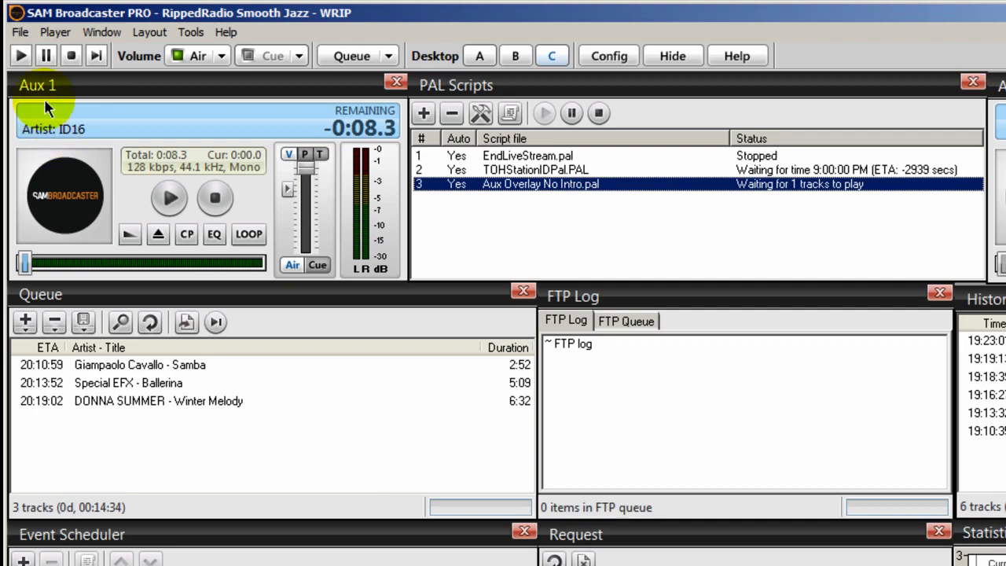
left_click(388, 55)
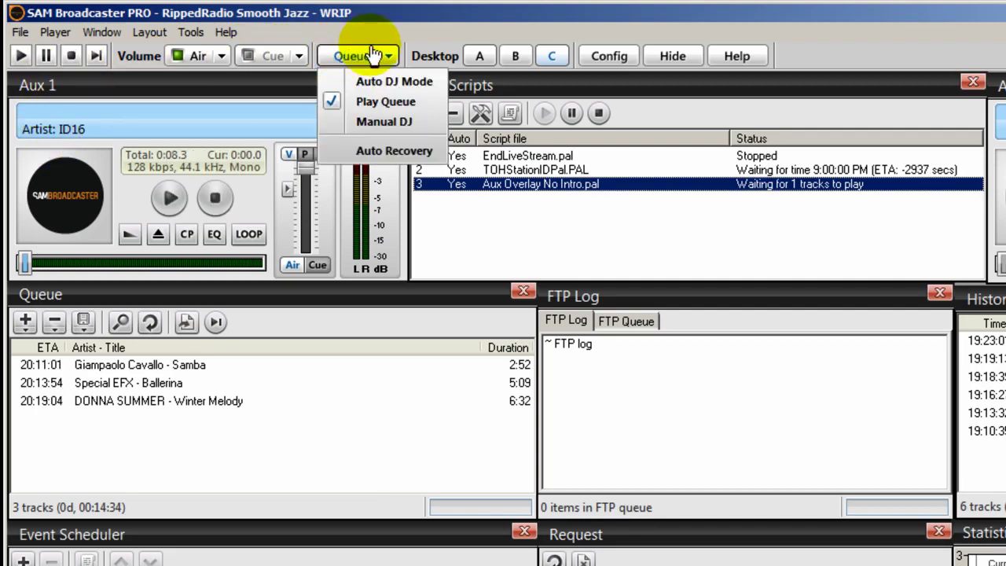
left_click(472, 55)
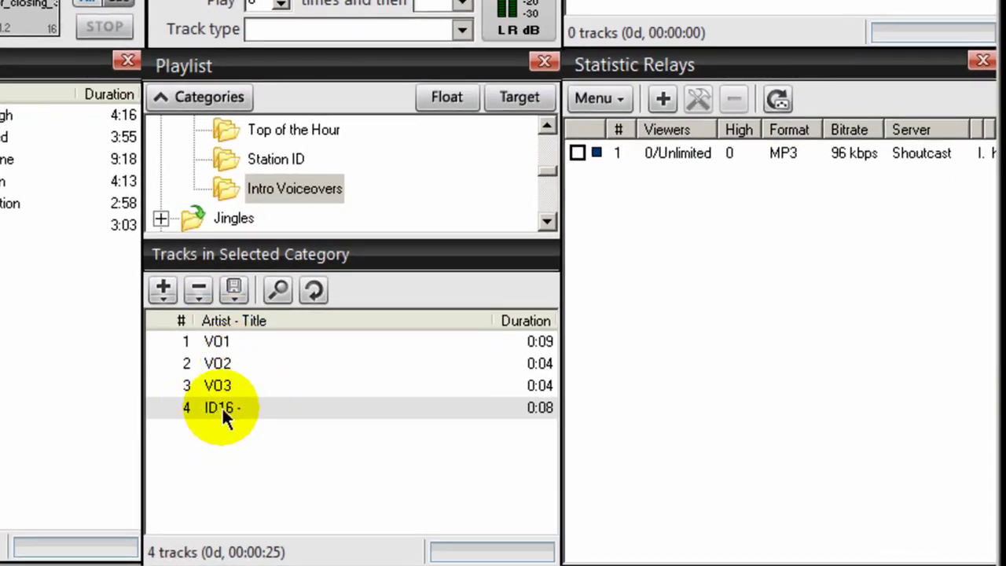
left_click(227, 415)
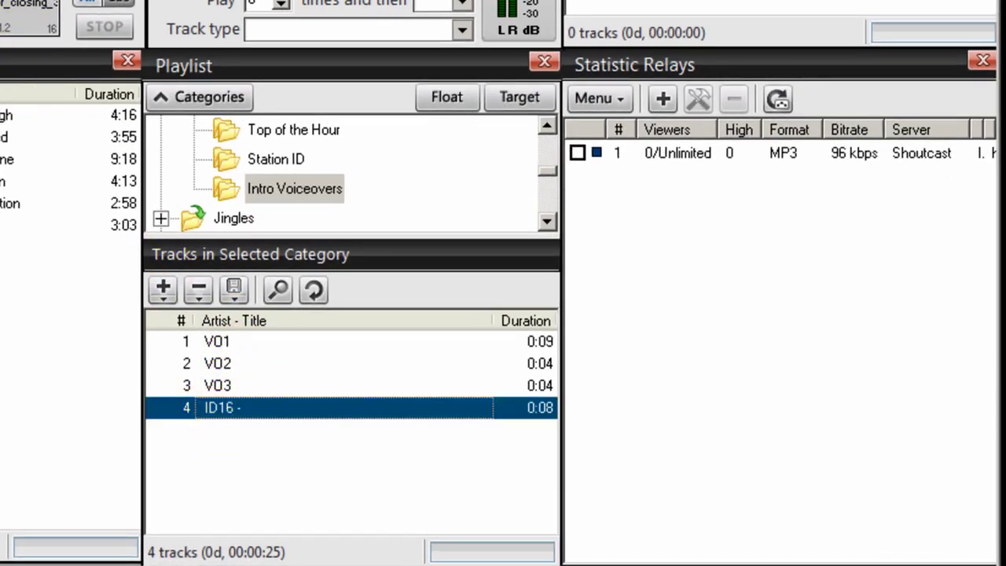
left_click_drag(227, 408, 67, 137)
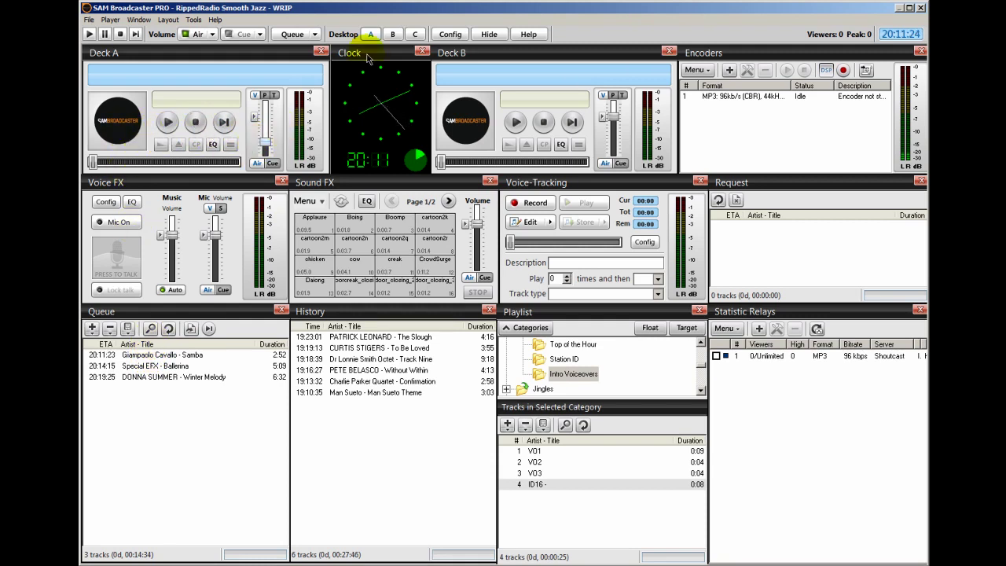
left_click(415, 34)
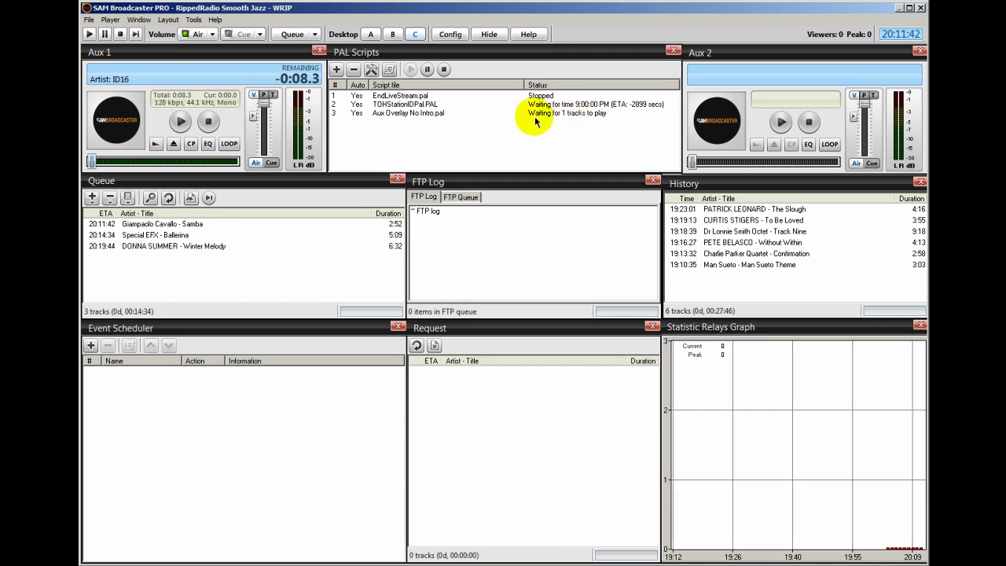
double_click(412, 114)
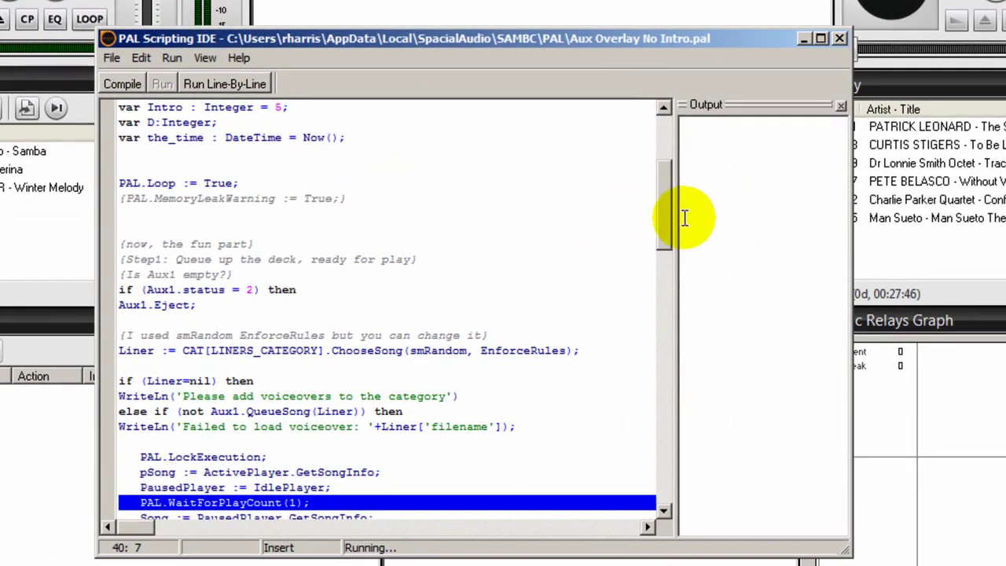
left_click_drag(660, 228, 654, 157)
left_click(511, 183)
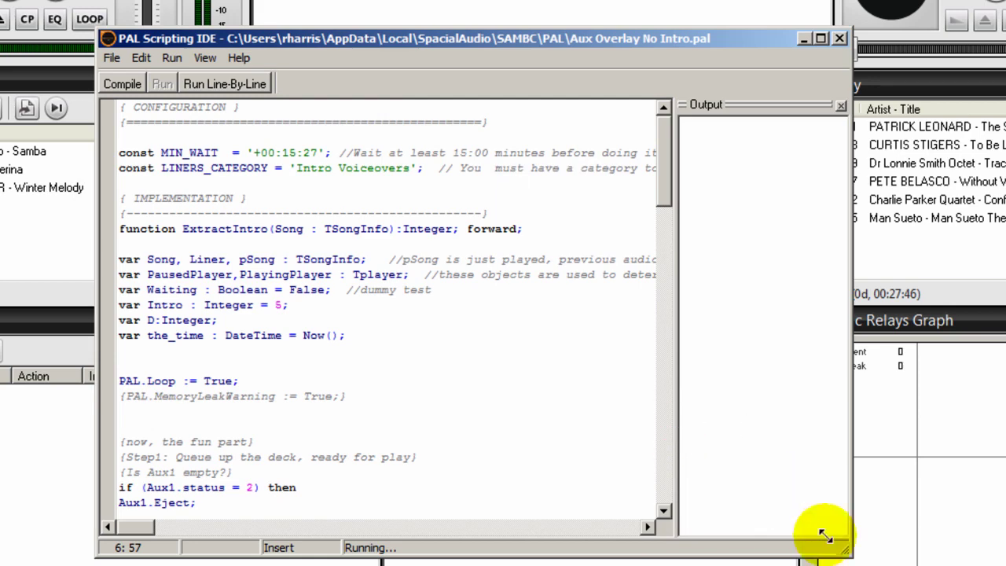
left_click_drag(845, 545, 1005, 557)
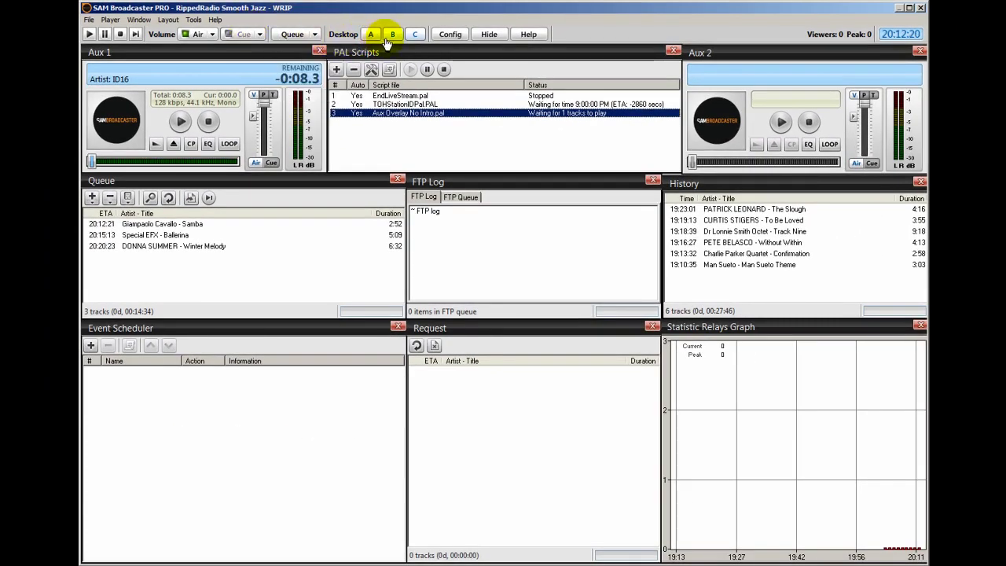
left_click(392, 35)
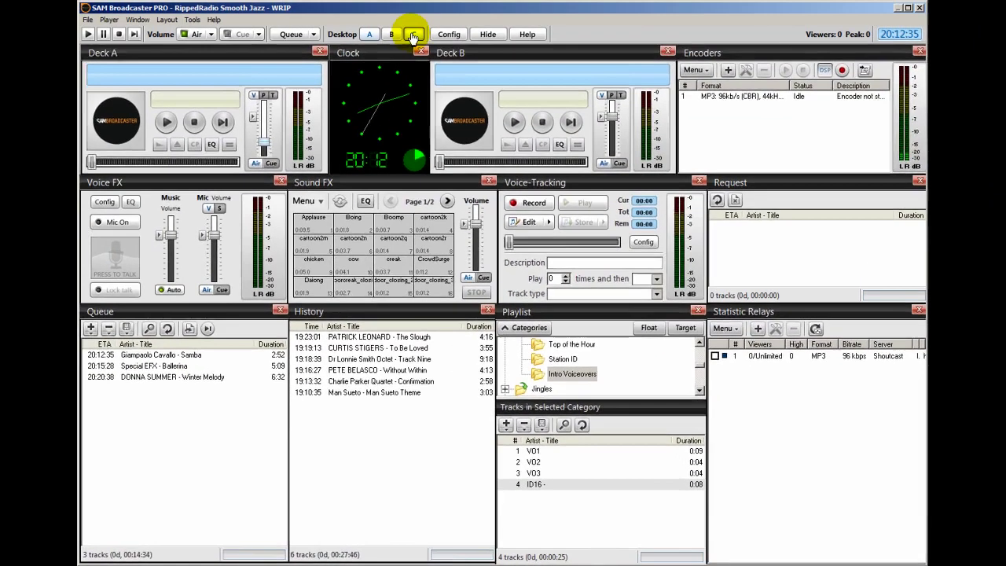
Step: Start the queue on Desktop A, lower the Air volume, then return to Desktop C
left_click(411, 34)
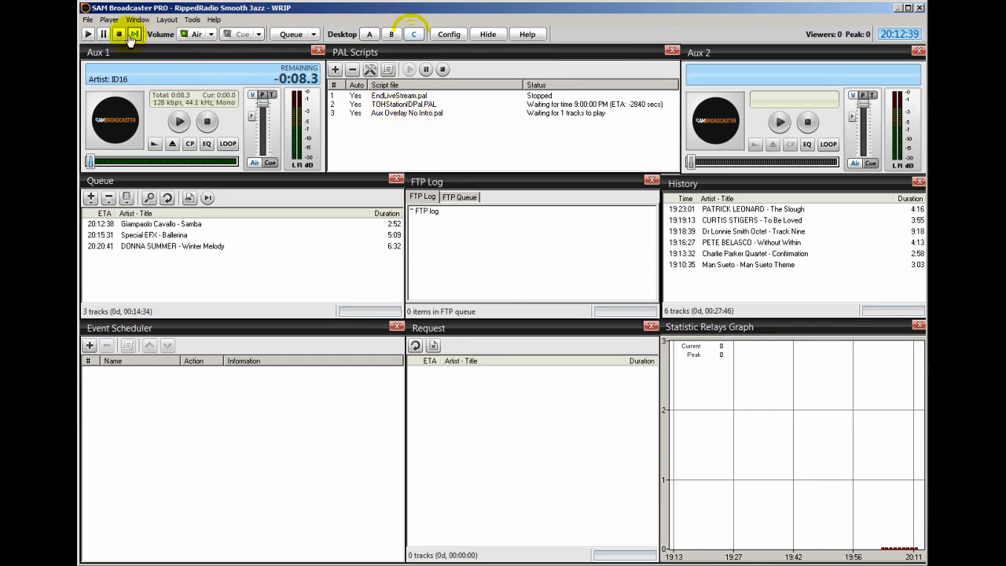
left_click(367, 35)
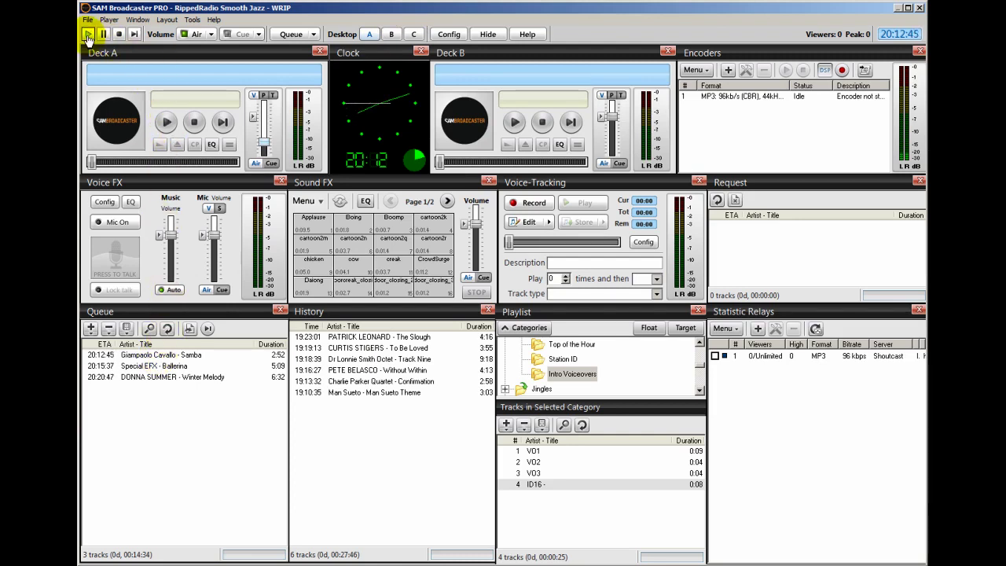
left_click(89, 34)
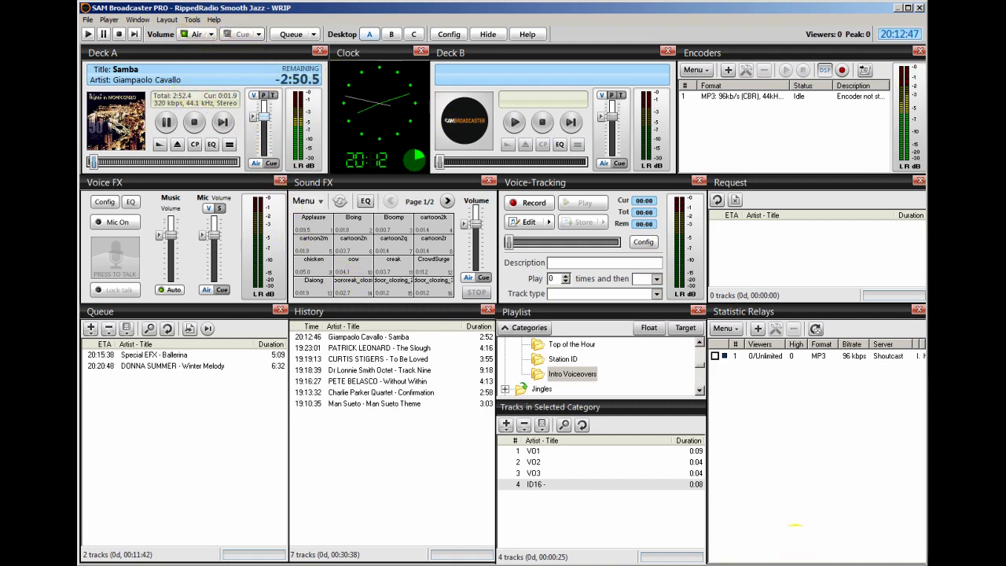
left_click(211, 34)
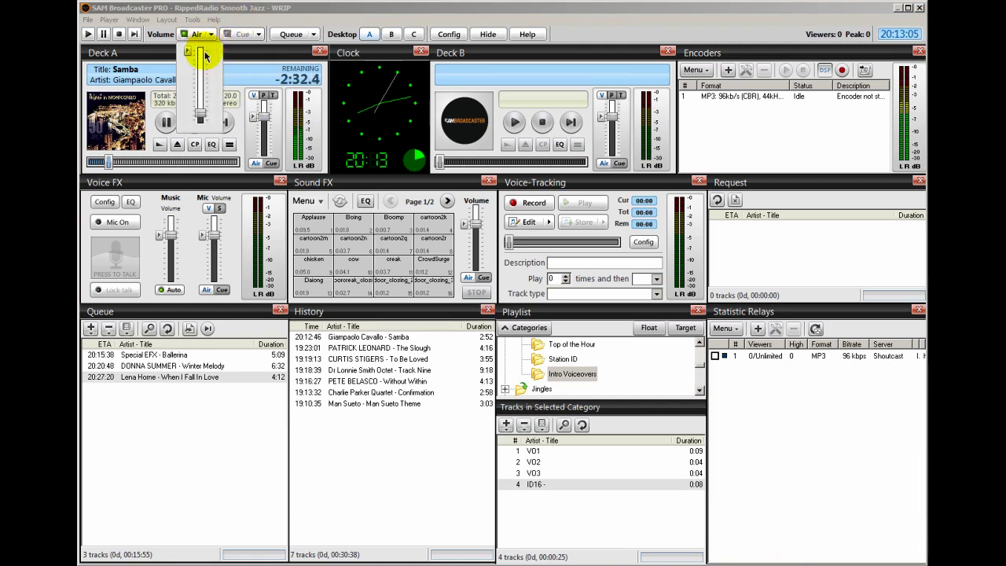
left_click_drag(198, 45, 200, 119)
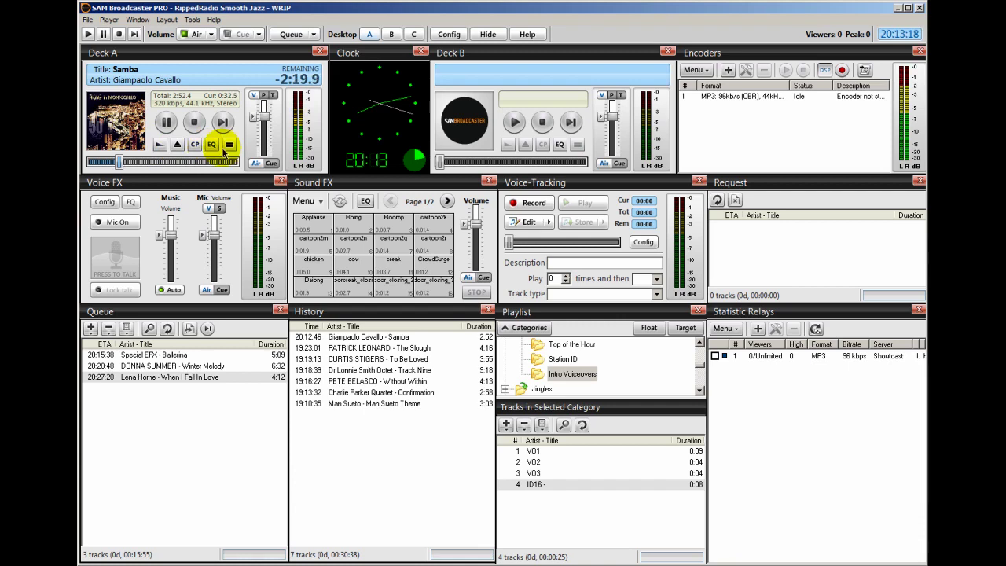
left_click(414, 34)
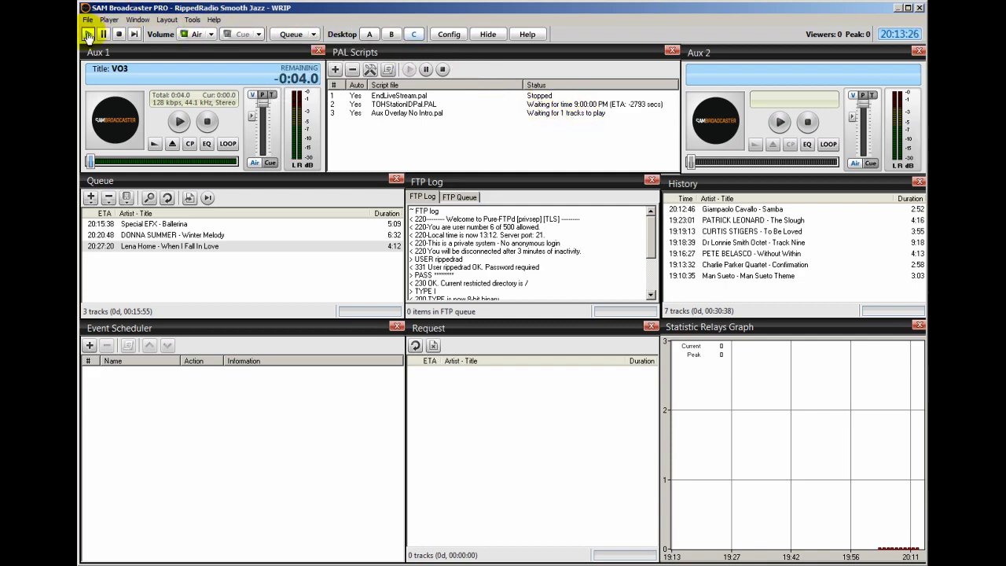
Step: Skip Samba to near its end on Deck A and lower the Air volume
left_click(369, 33)
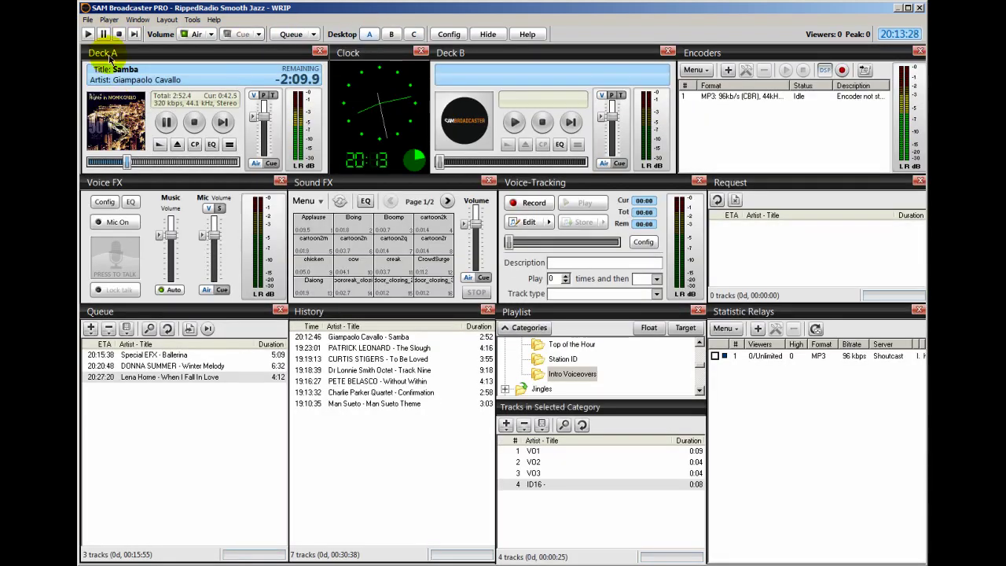
left_click(157, 146)
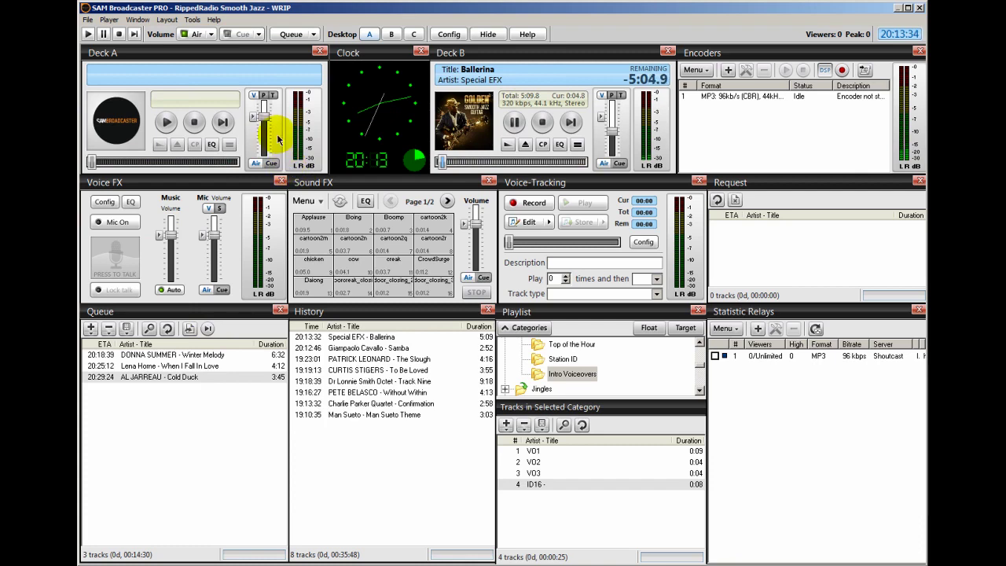
left_click(211, 35)
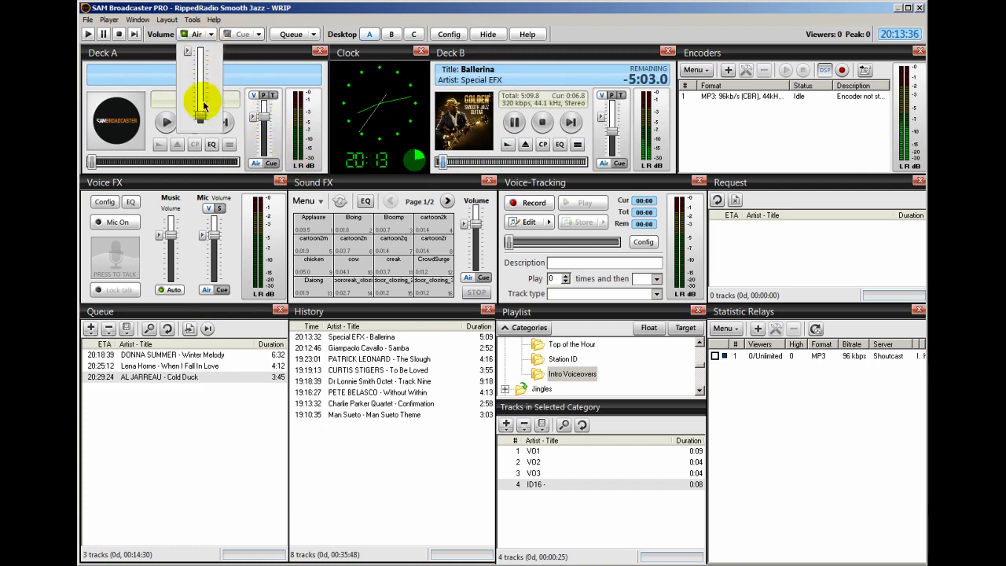
left_click_drag(199, 103, 216, 118)
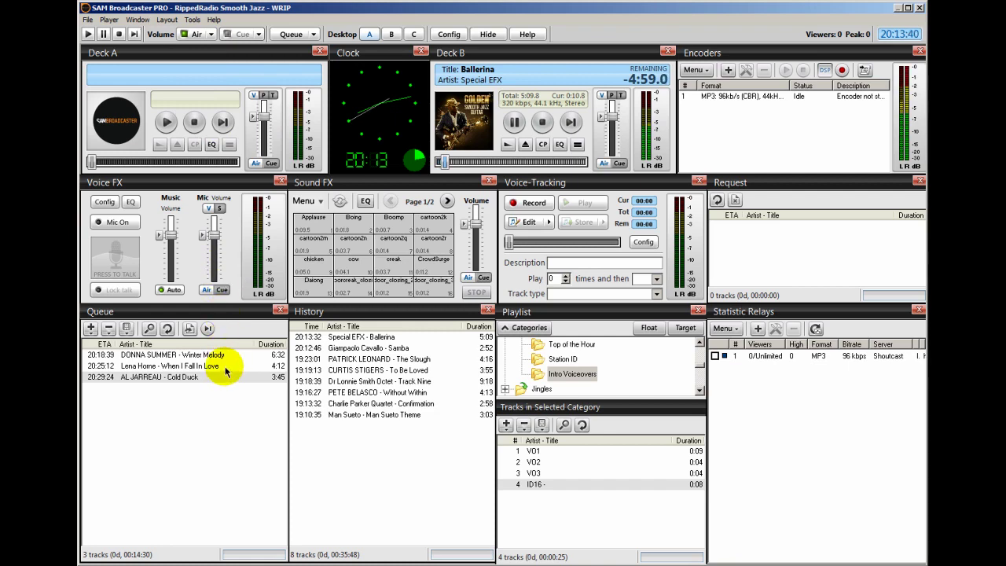
left_click(197, 34)
left_click_drag(193, 95, 199, 119)
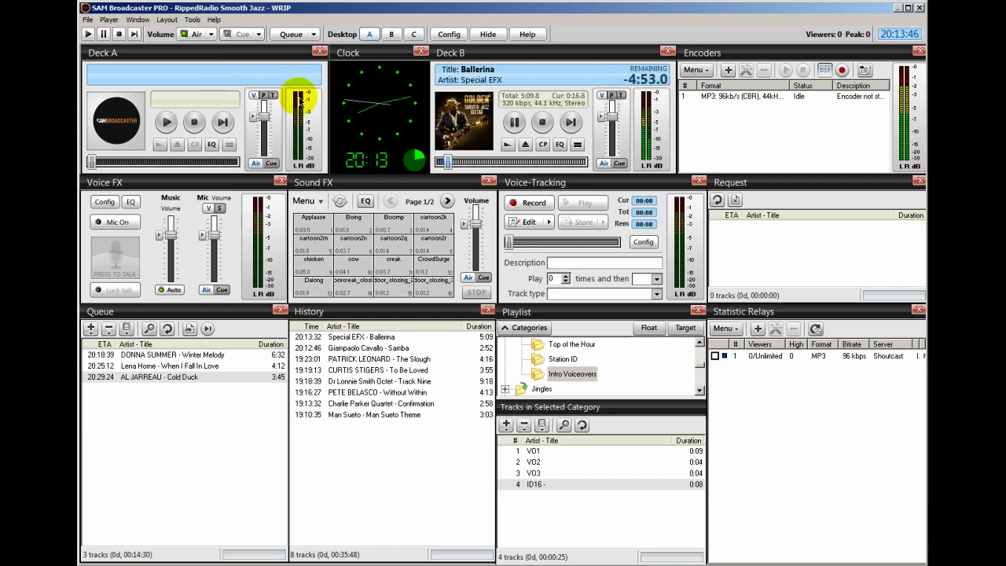
Step: Check the PAL scripts on Desktop C, then return to Desktop A and reset the Air volume
left_click(410, 34)
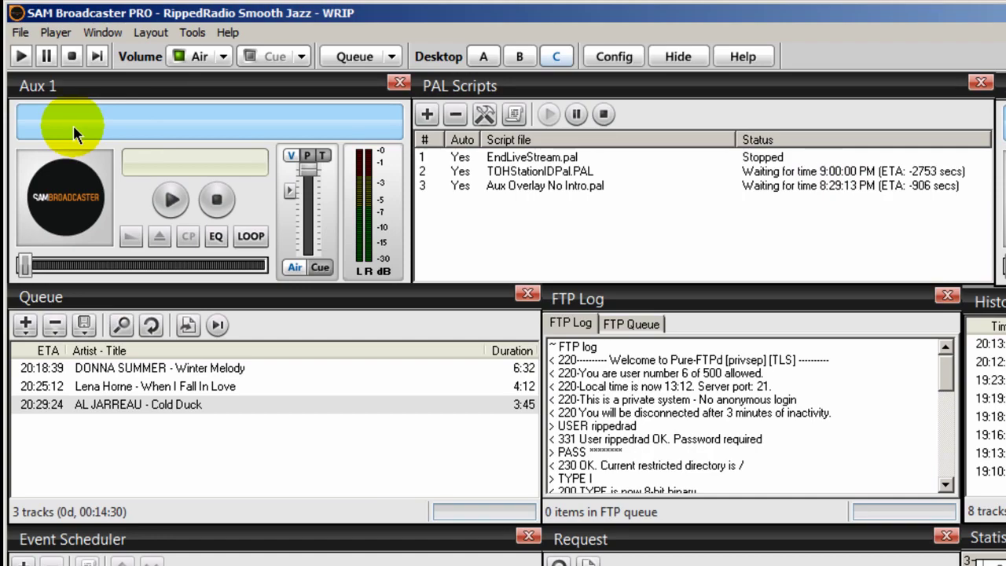
left_click(483, 56)
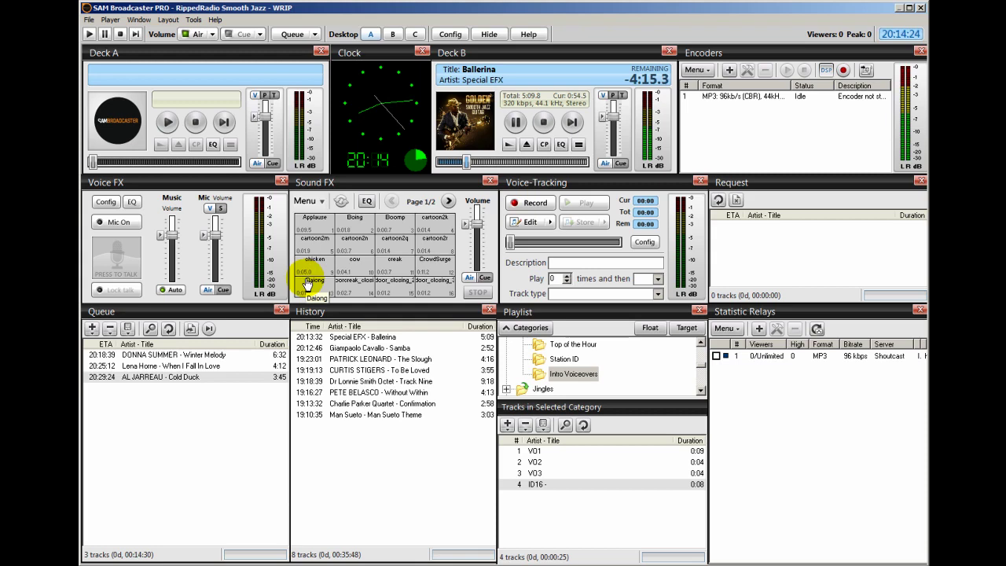
left_click(198, 34)
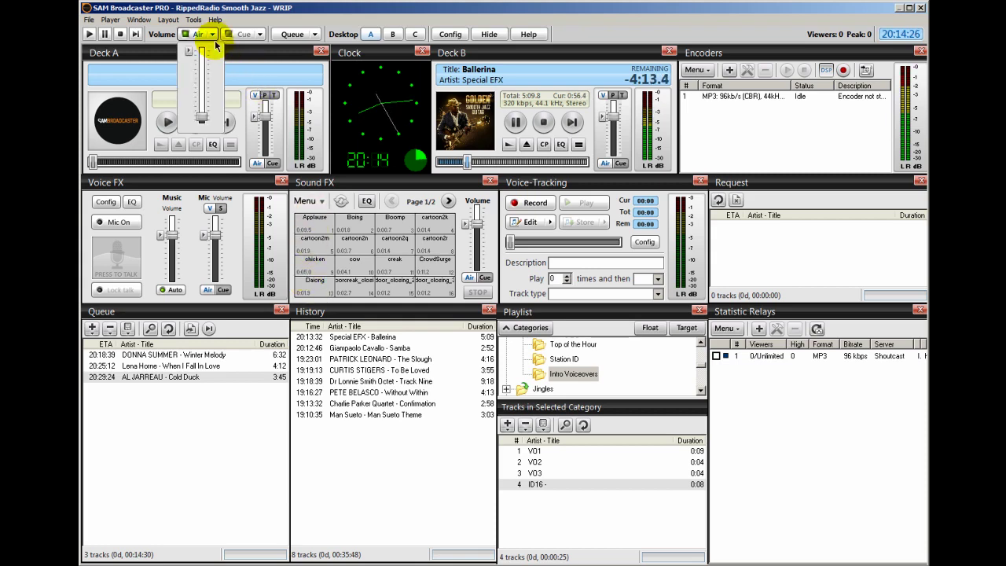
left_click(202, 111)
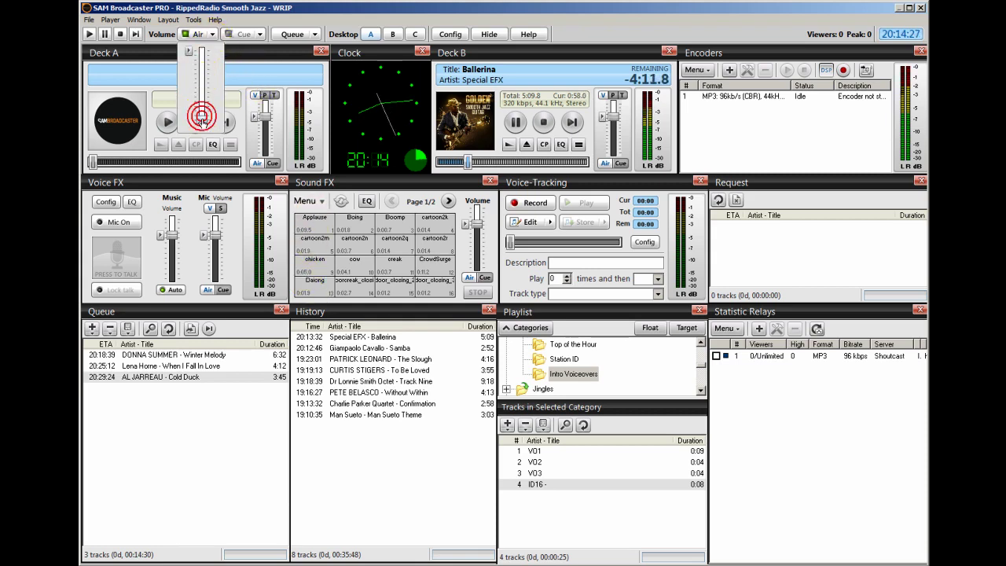
Step: On Desktop C, view Aux Overlay No Intro.pal's output in the PAL IDE, then close it
left_click(414, 35)
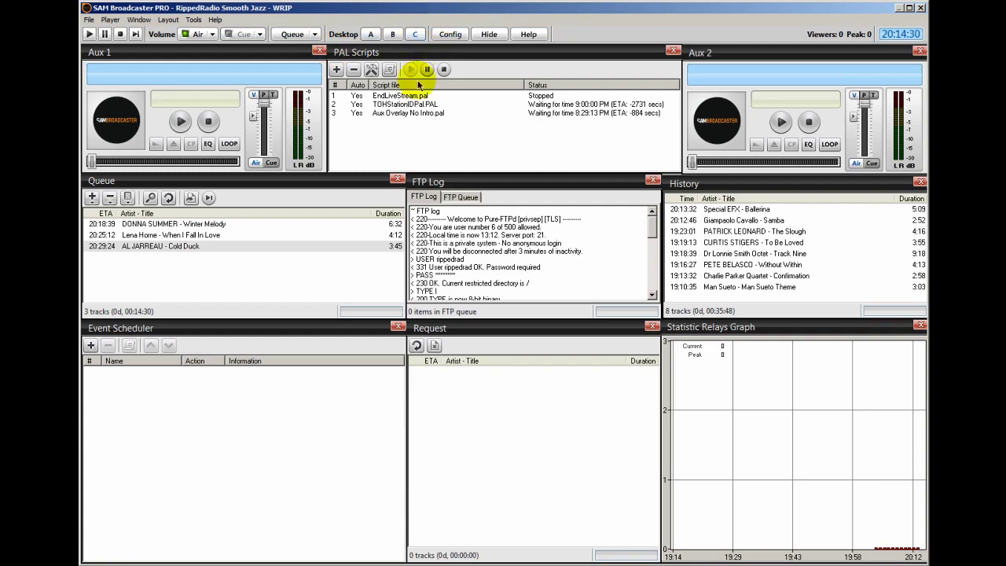
double_click(397, 114)
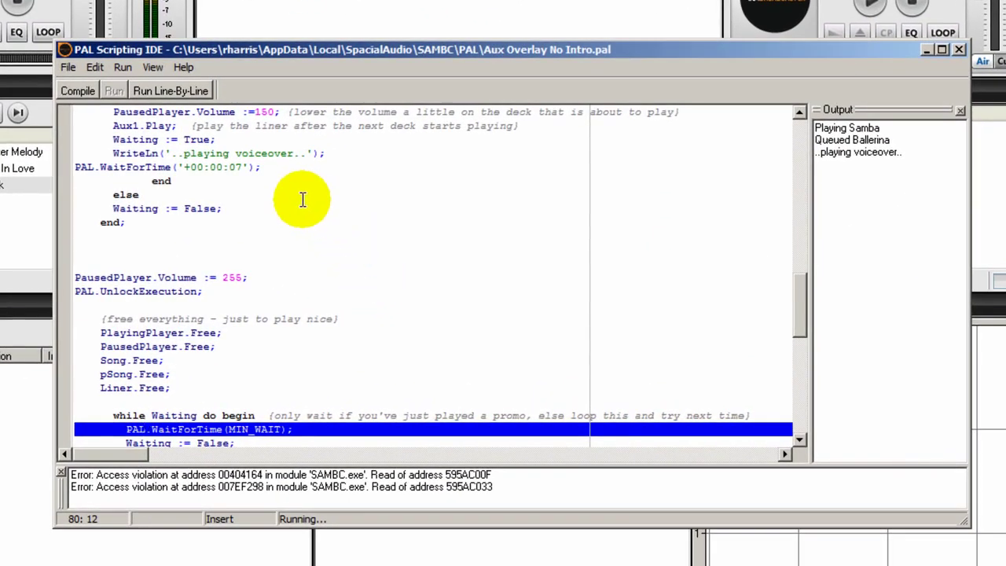
left_click_drag(796, 304, 798, 148)
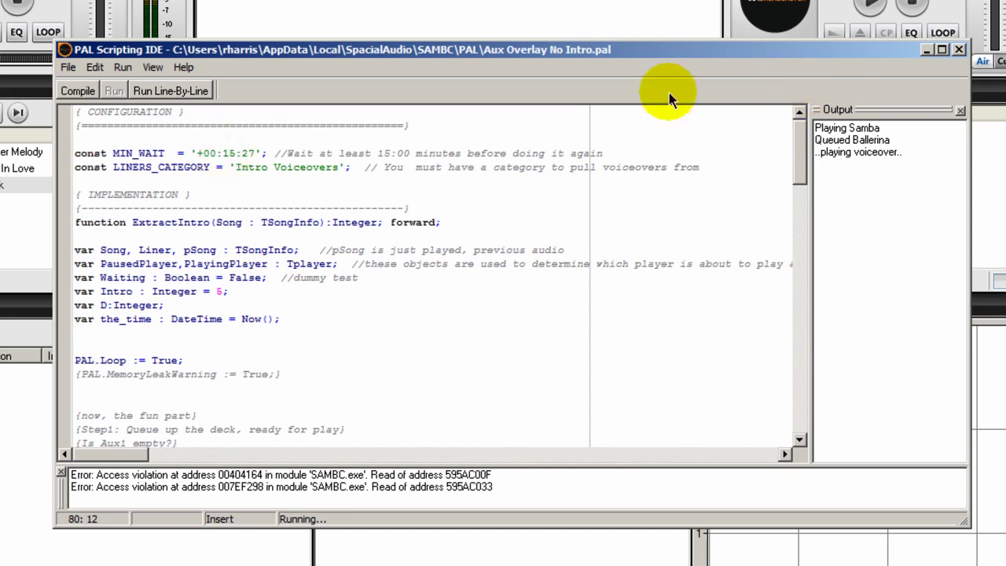
left_click(68, 68)
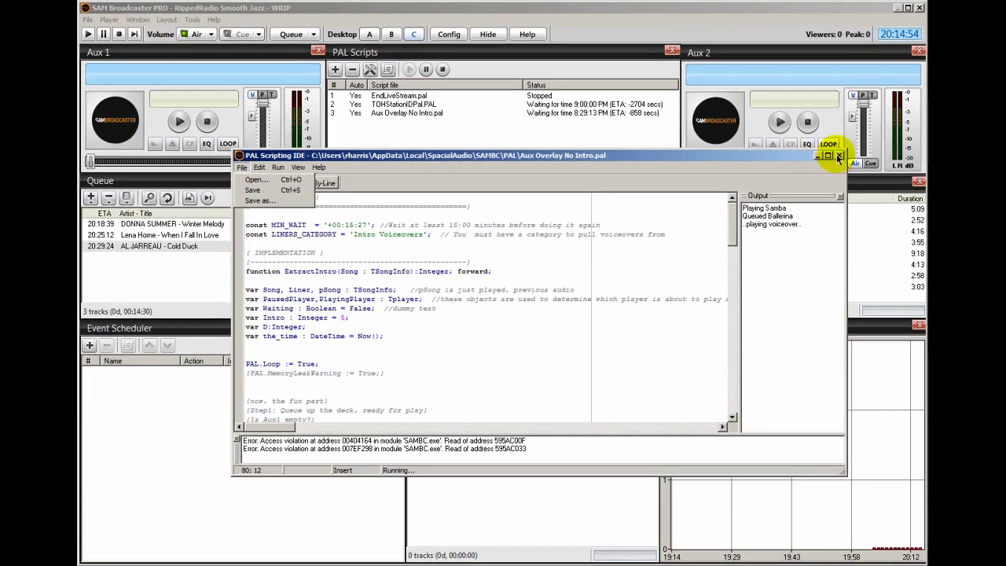
left_click(750, 23)
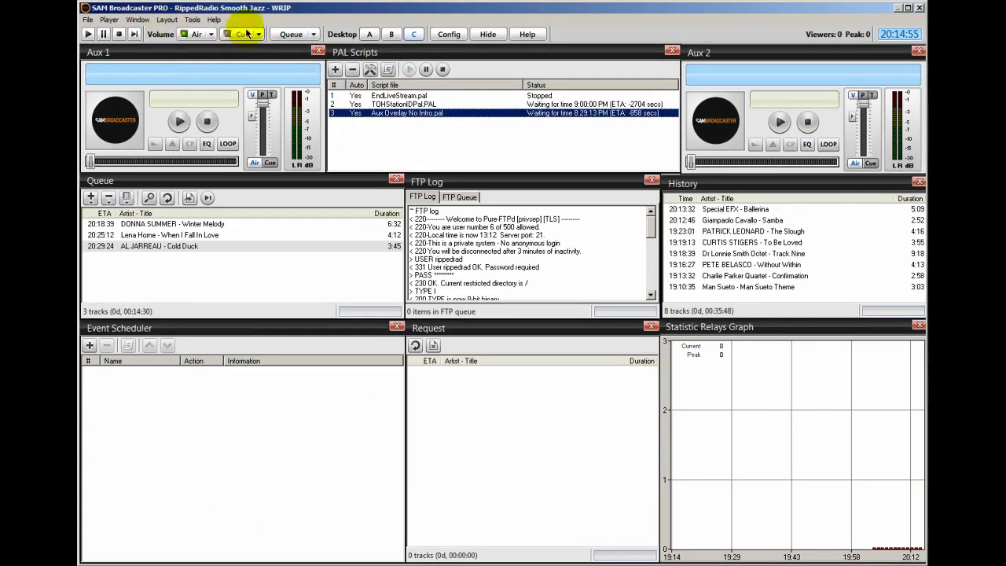
Step: Switch to Desktop A to see Ballerina playing on Deck B
left_click(370, 33)
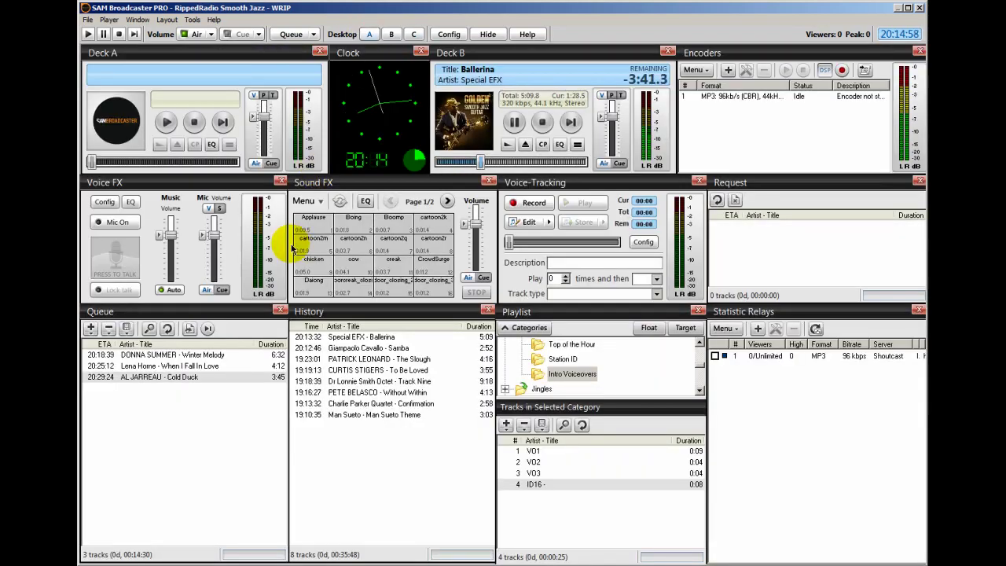